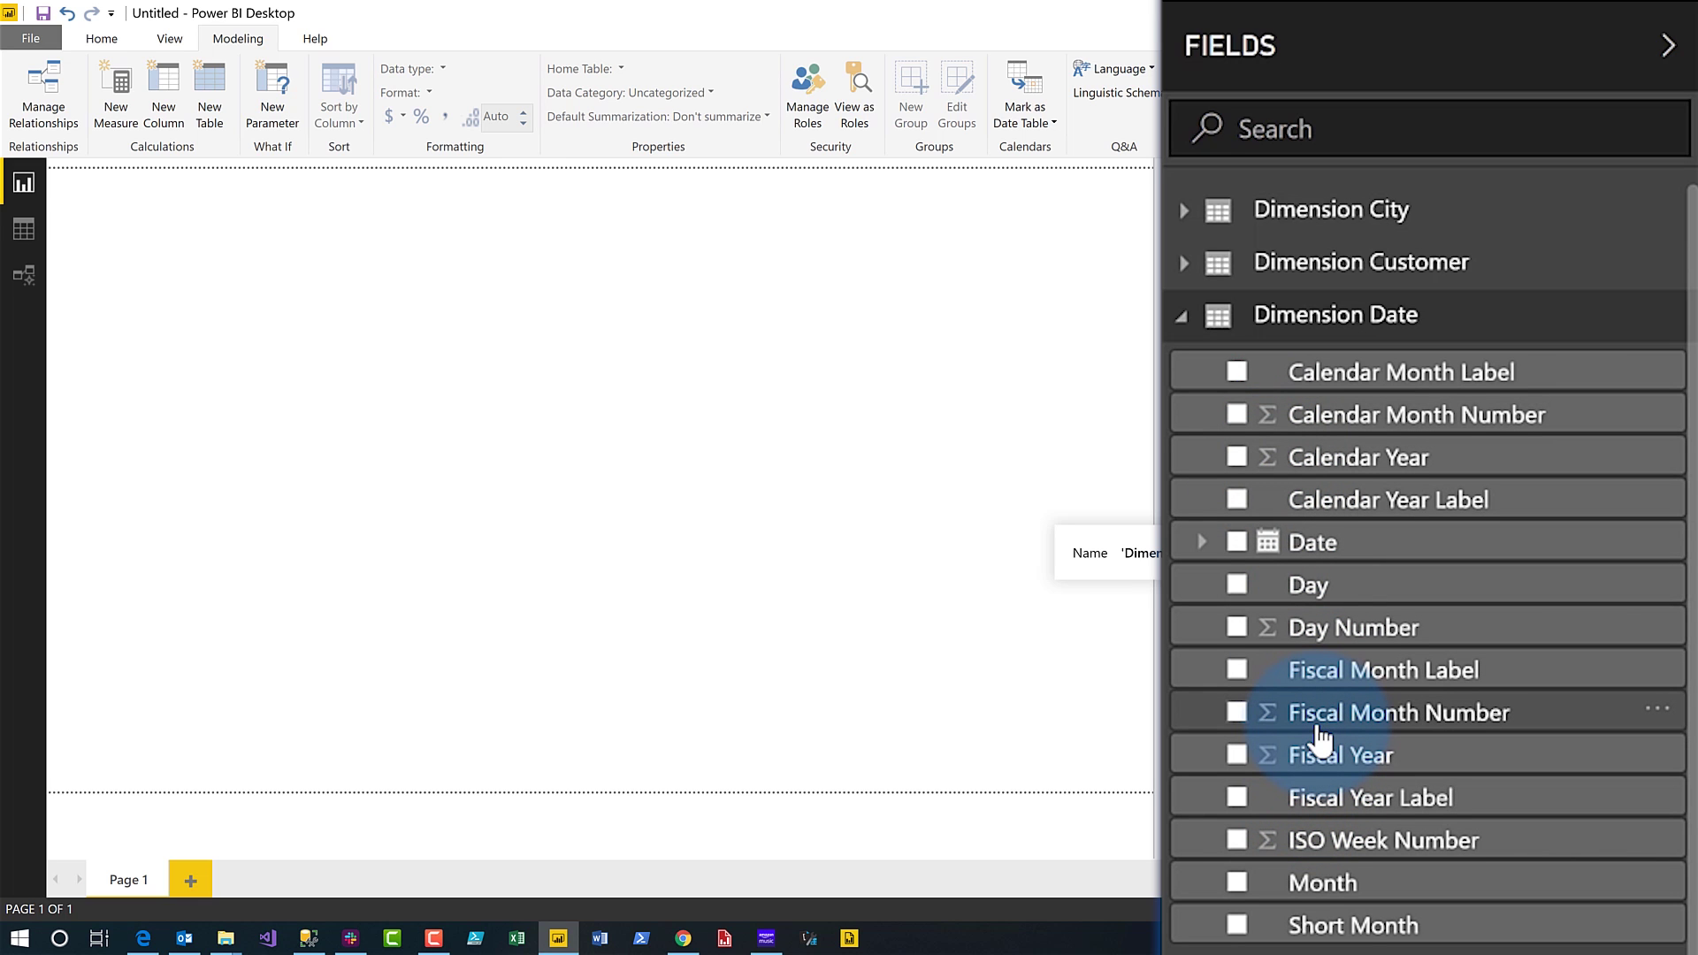
Step: Examine the default summarization options available for the Calendar Year field of Dimension Date
left_click(1391, 486)
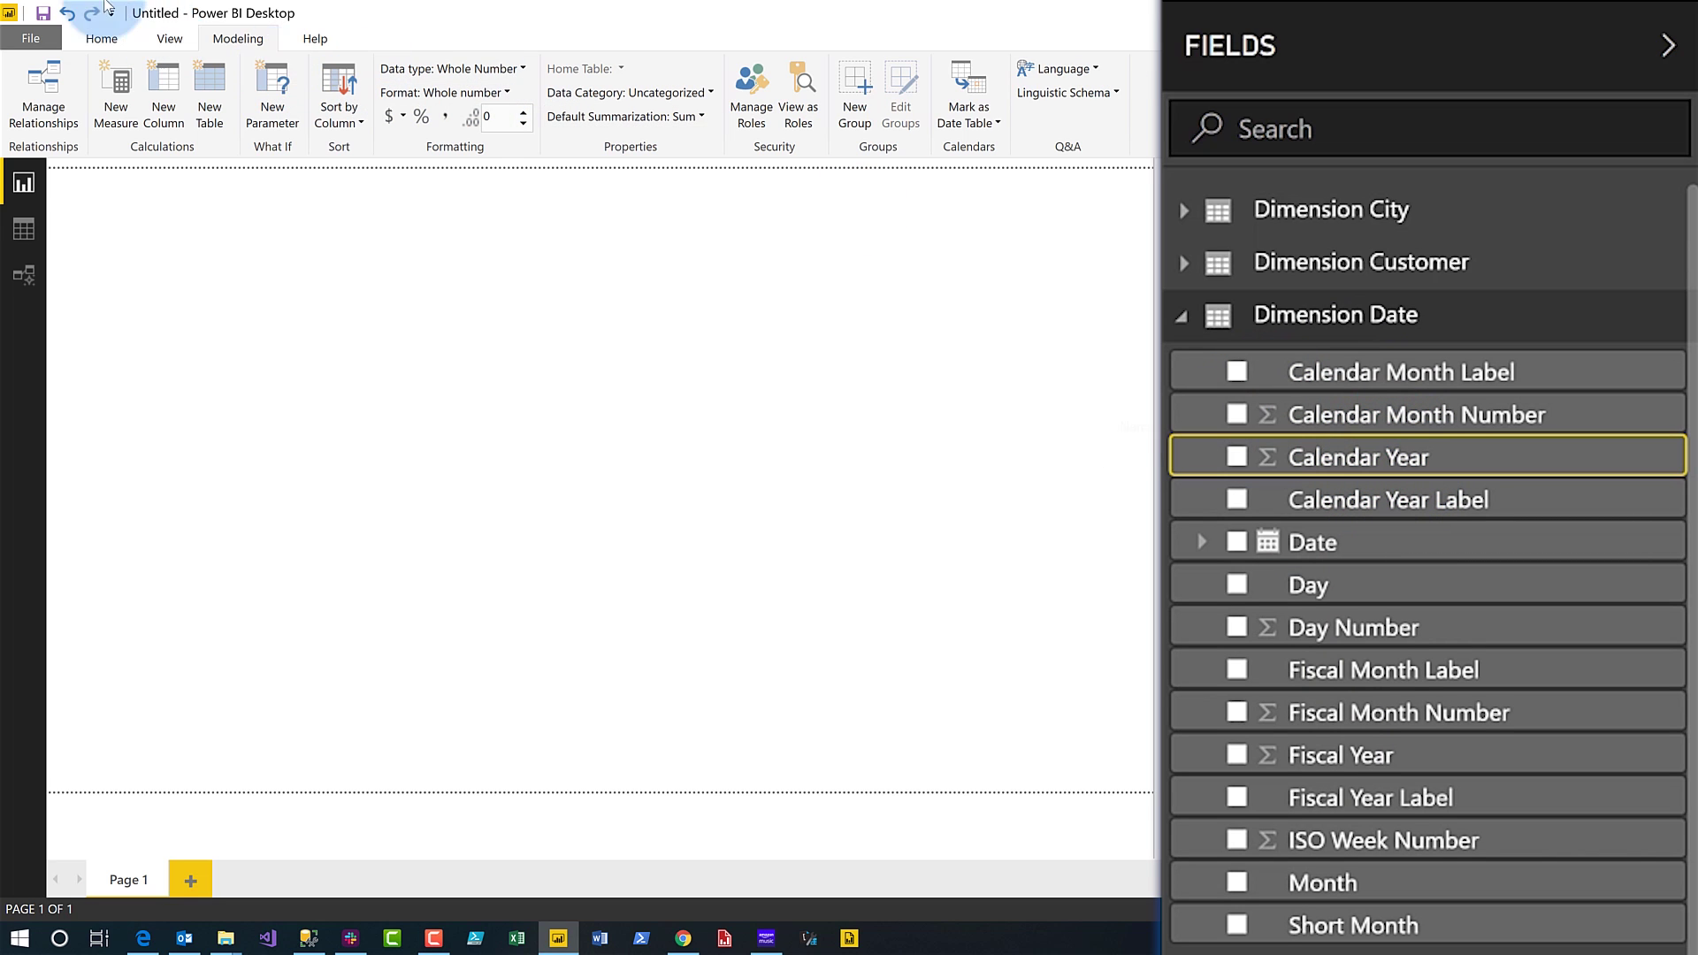
left_click(699, 117)
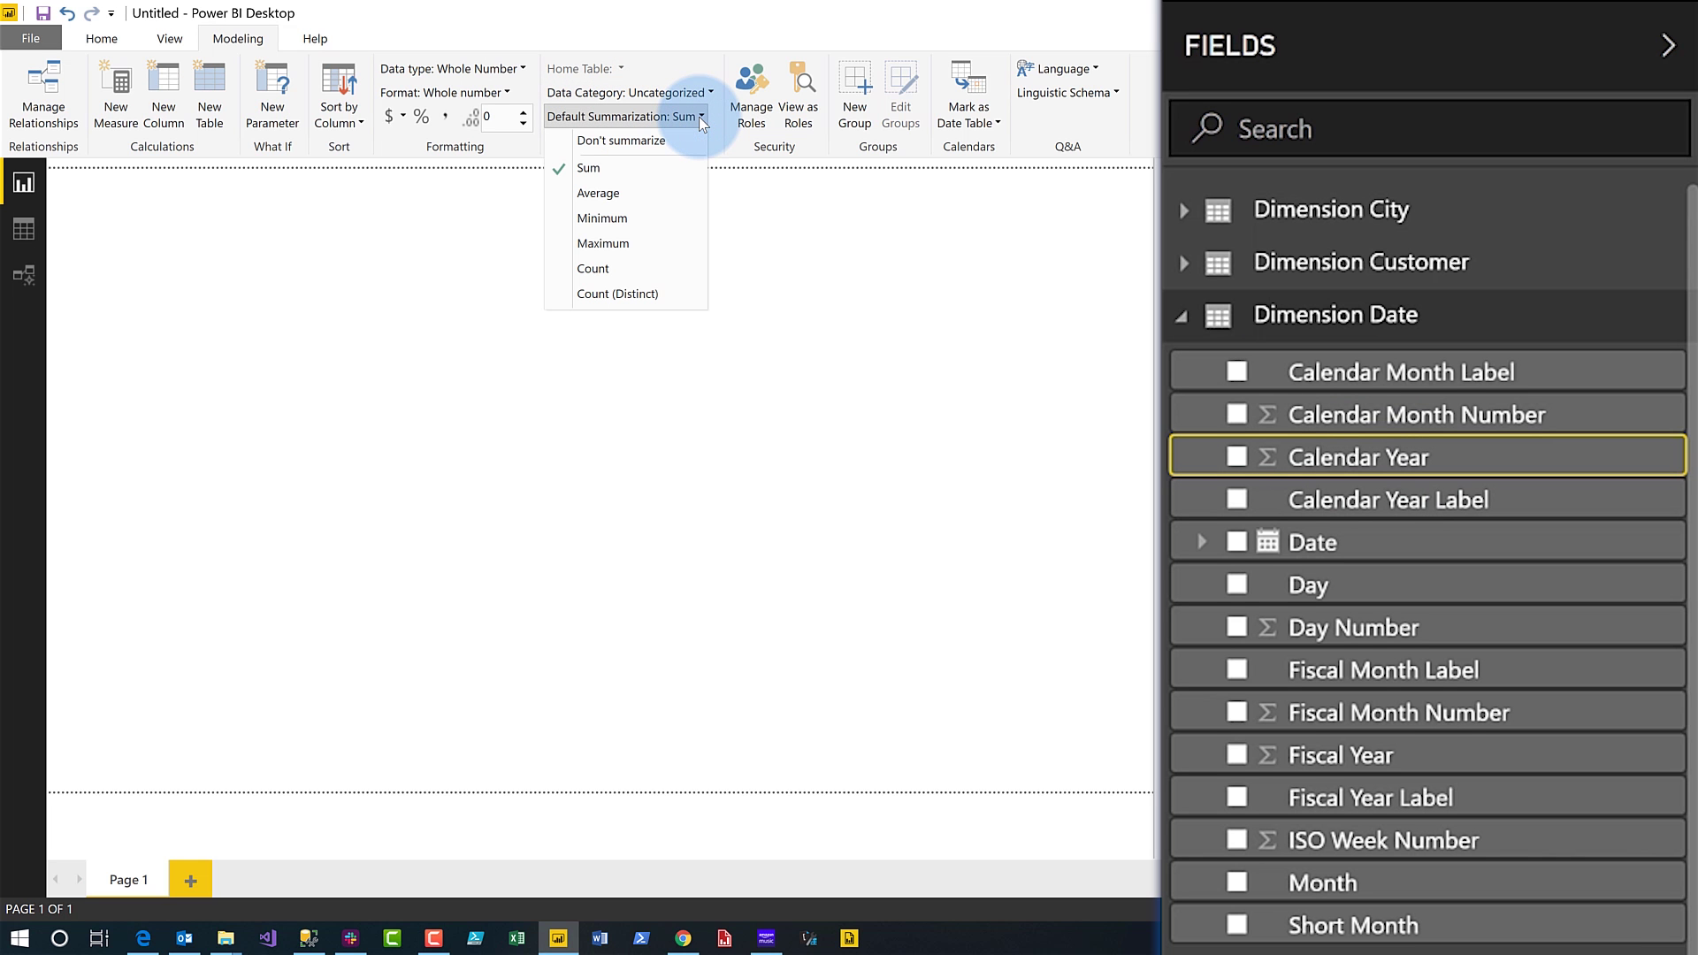
left_click(698, 117)
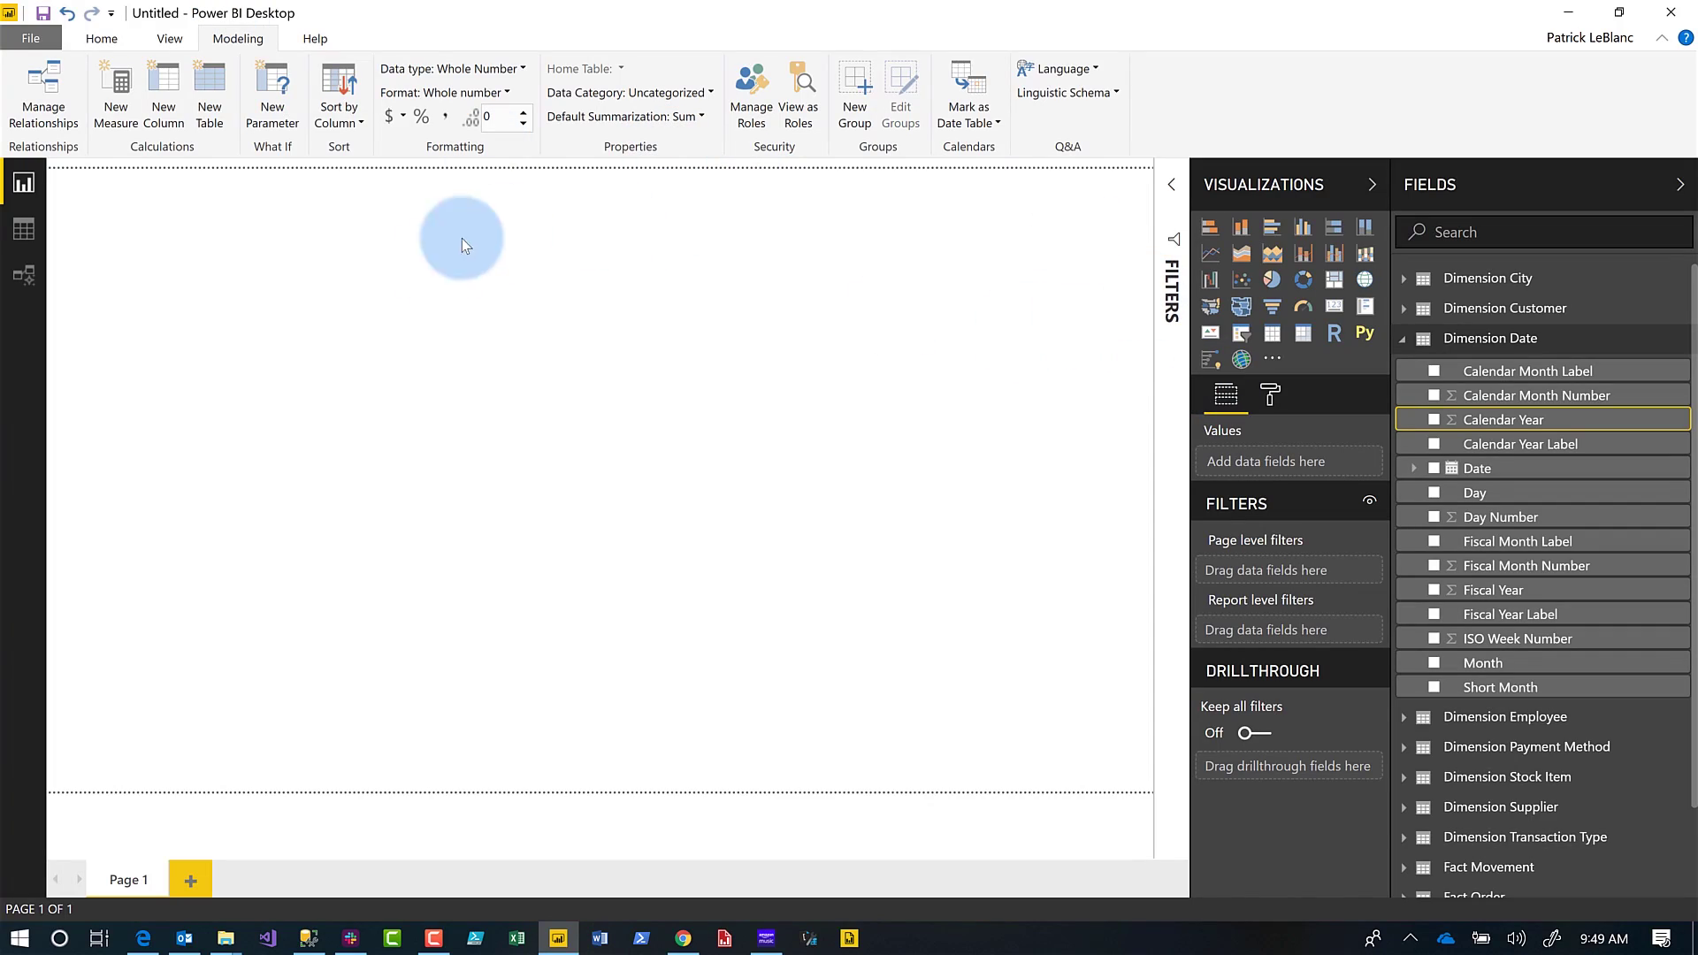
Step: In the model view, set Summarize by to None for Calendar Year, Day Number, Fiscal Month Number and Fiscal Year in Dimension Date
left_click(27, 276)
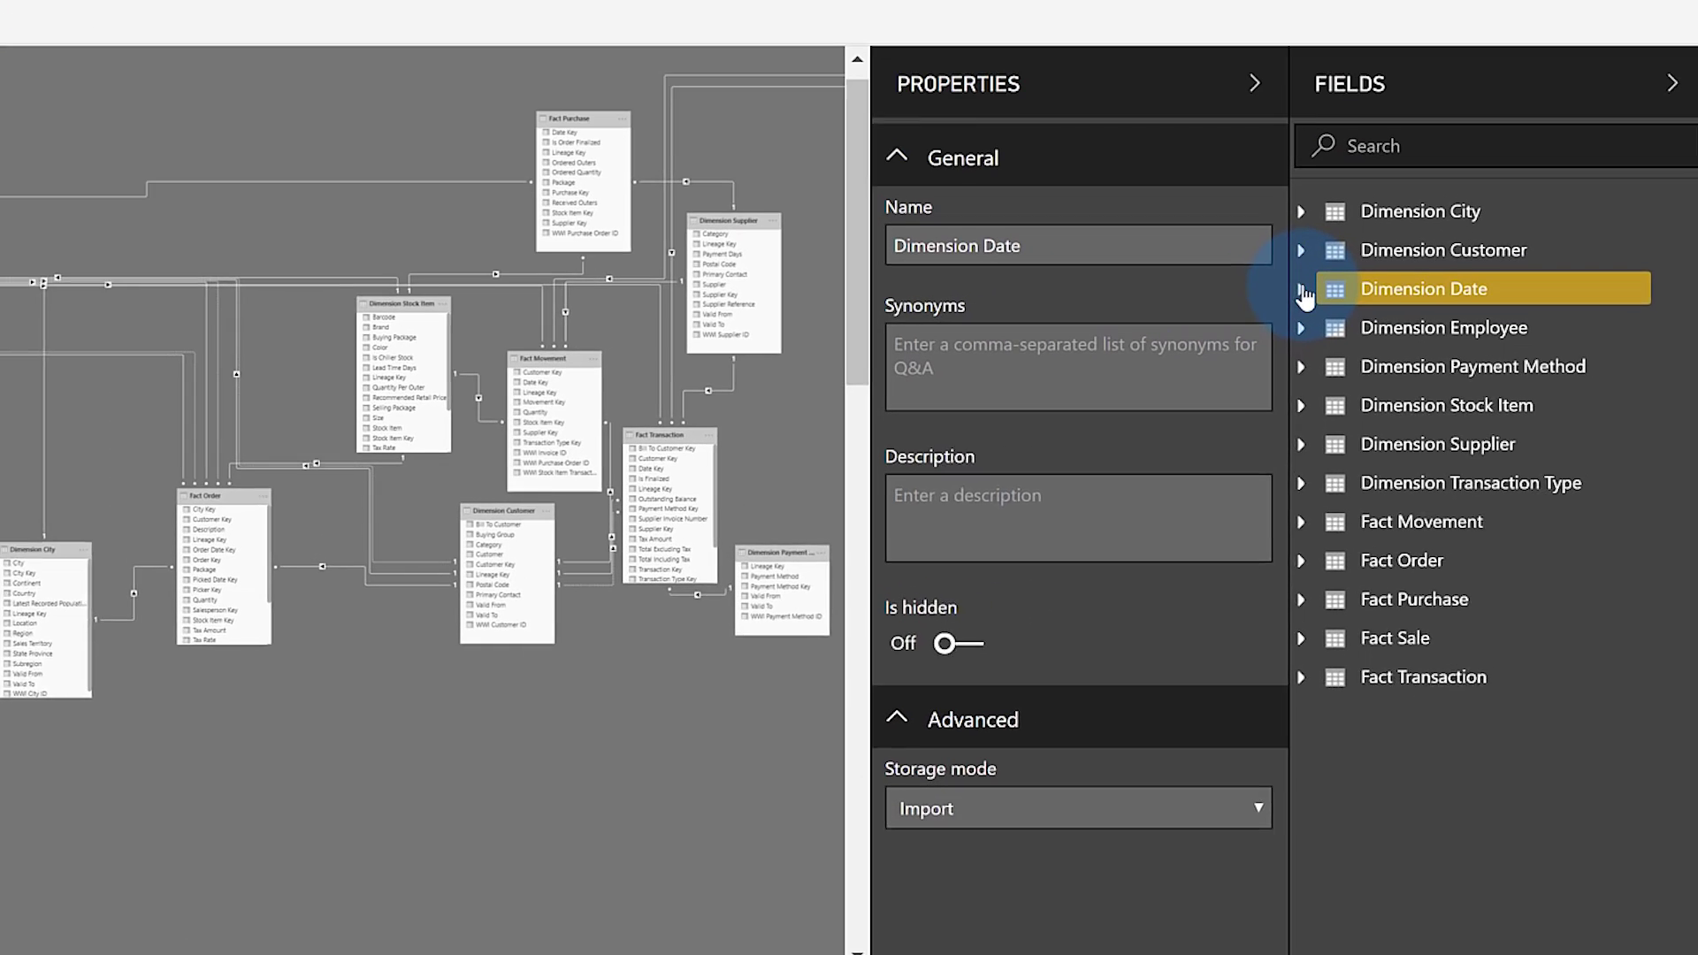
left_click(1302, 291)
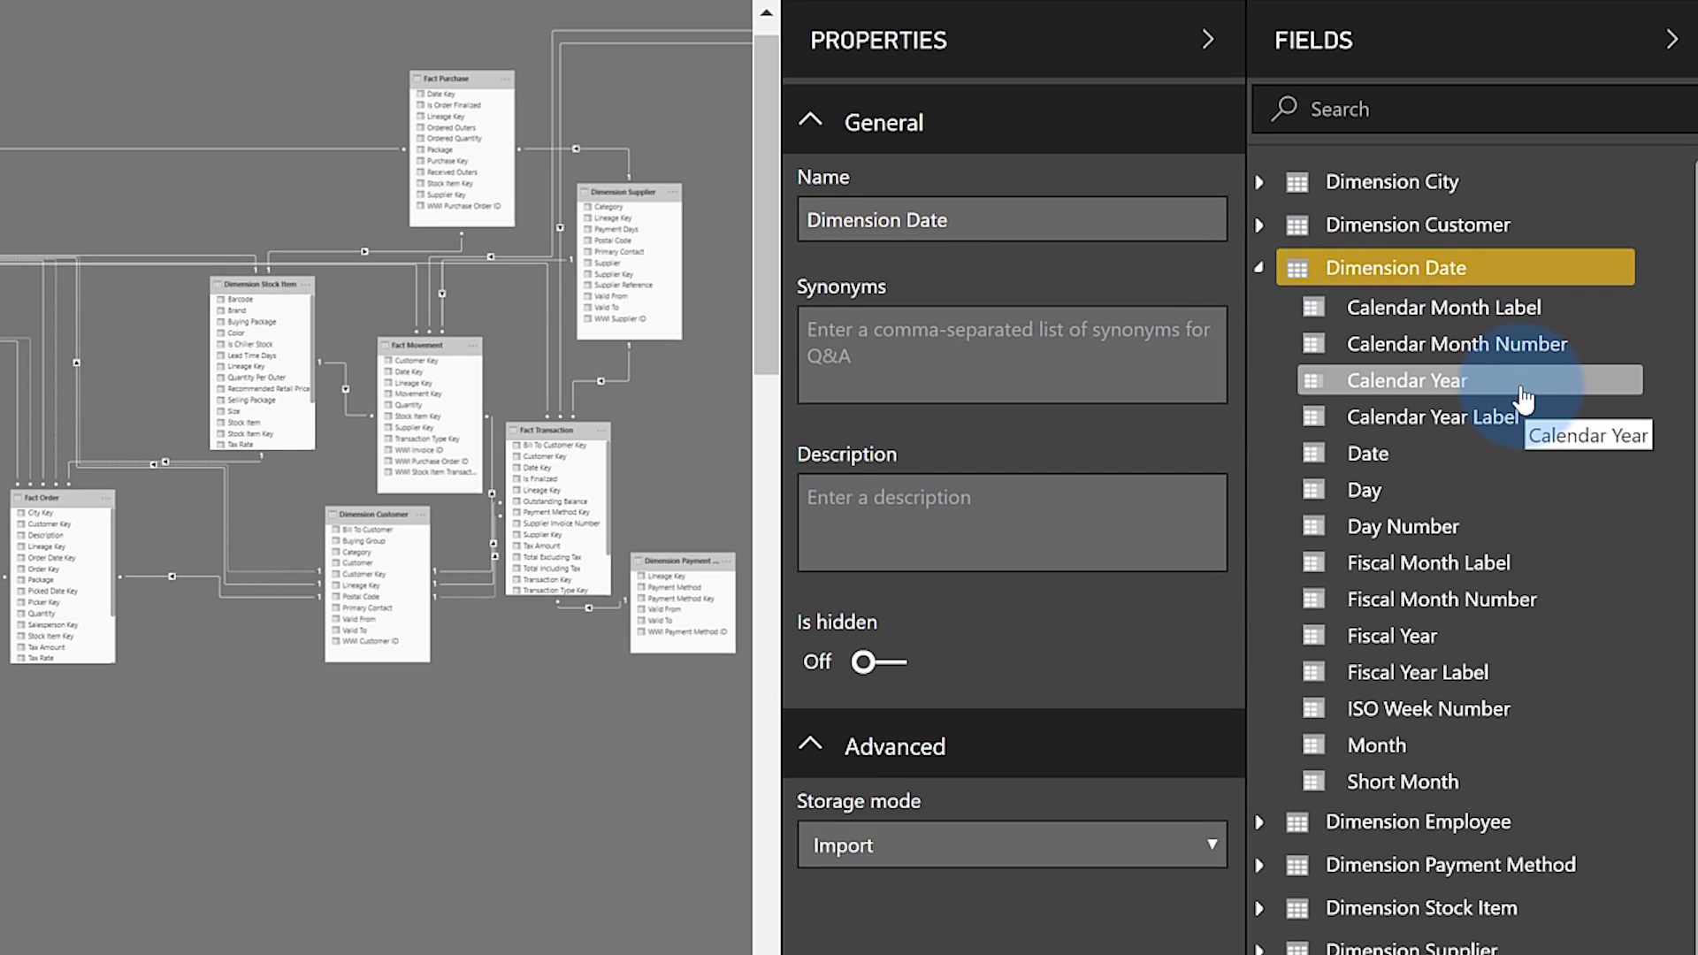
left_click(1524, 398)
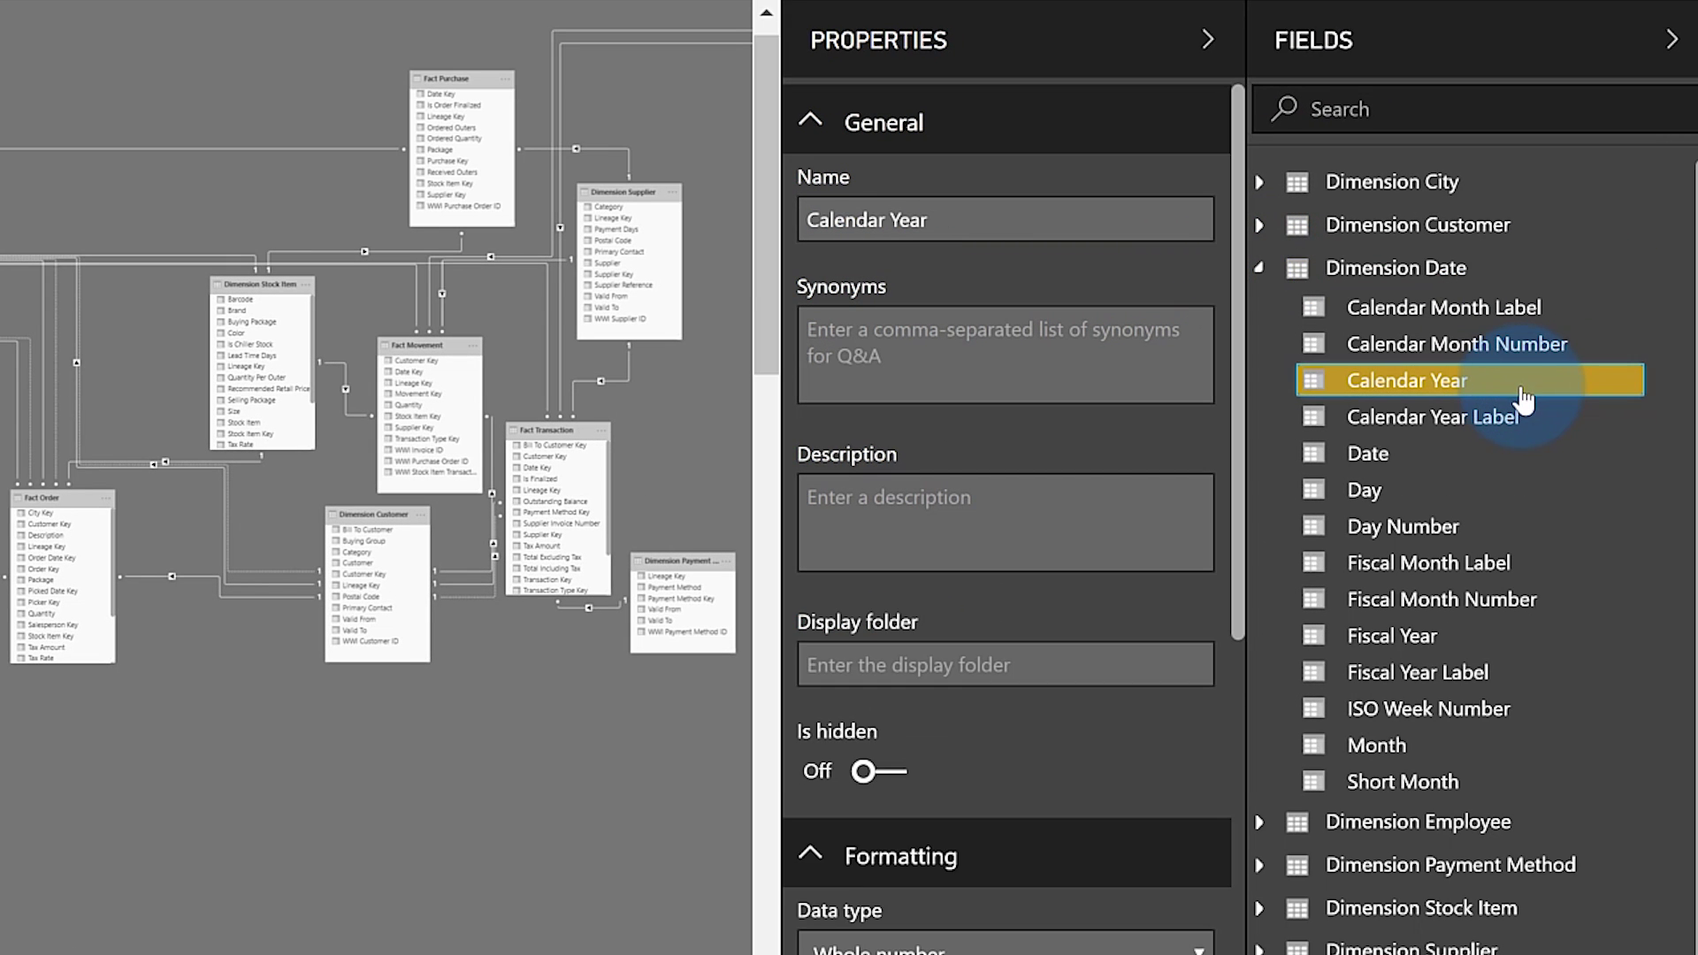
left_click(1498, 419, "ctrl")
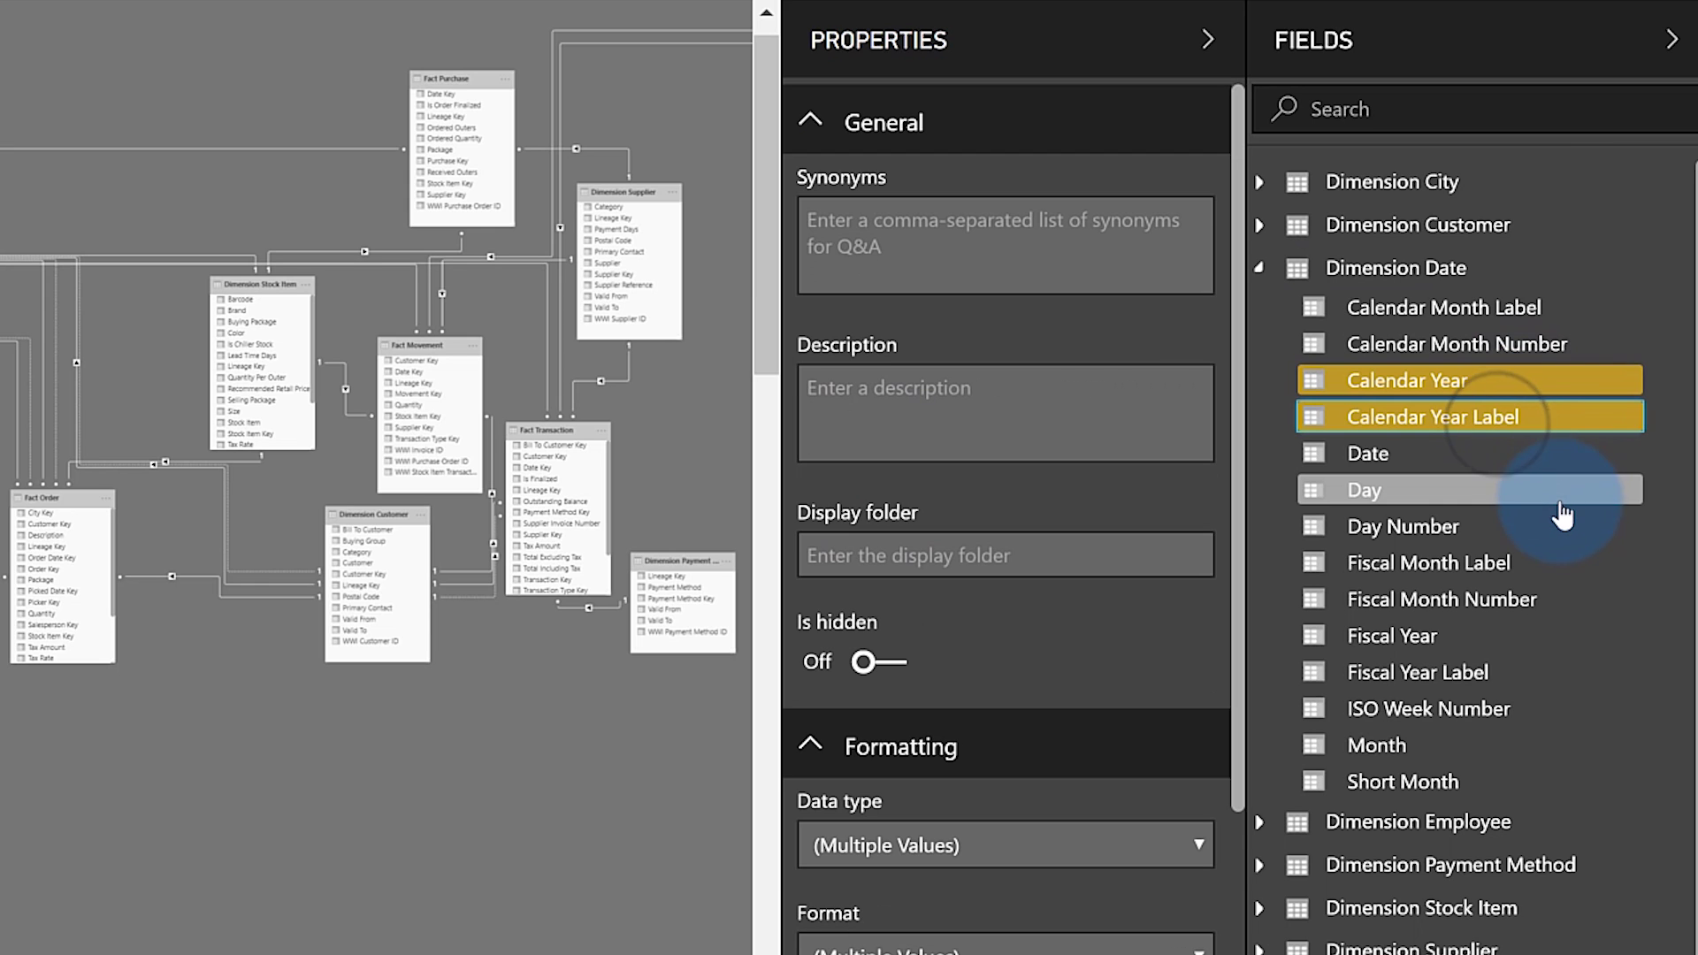
left_click(1491, 425, "ctrl")
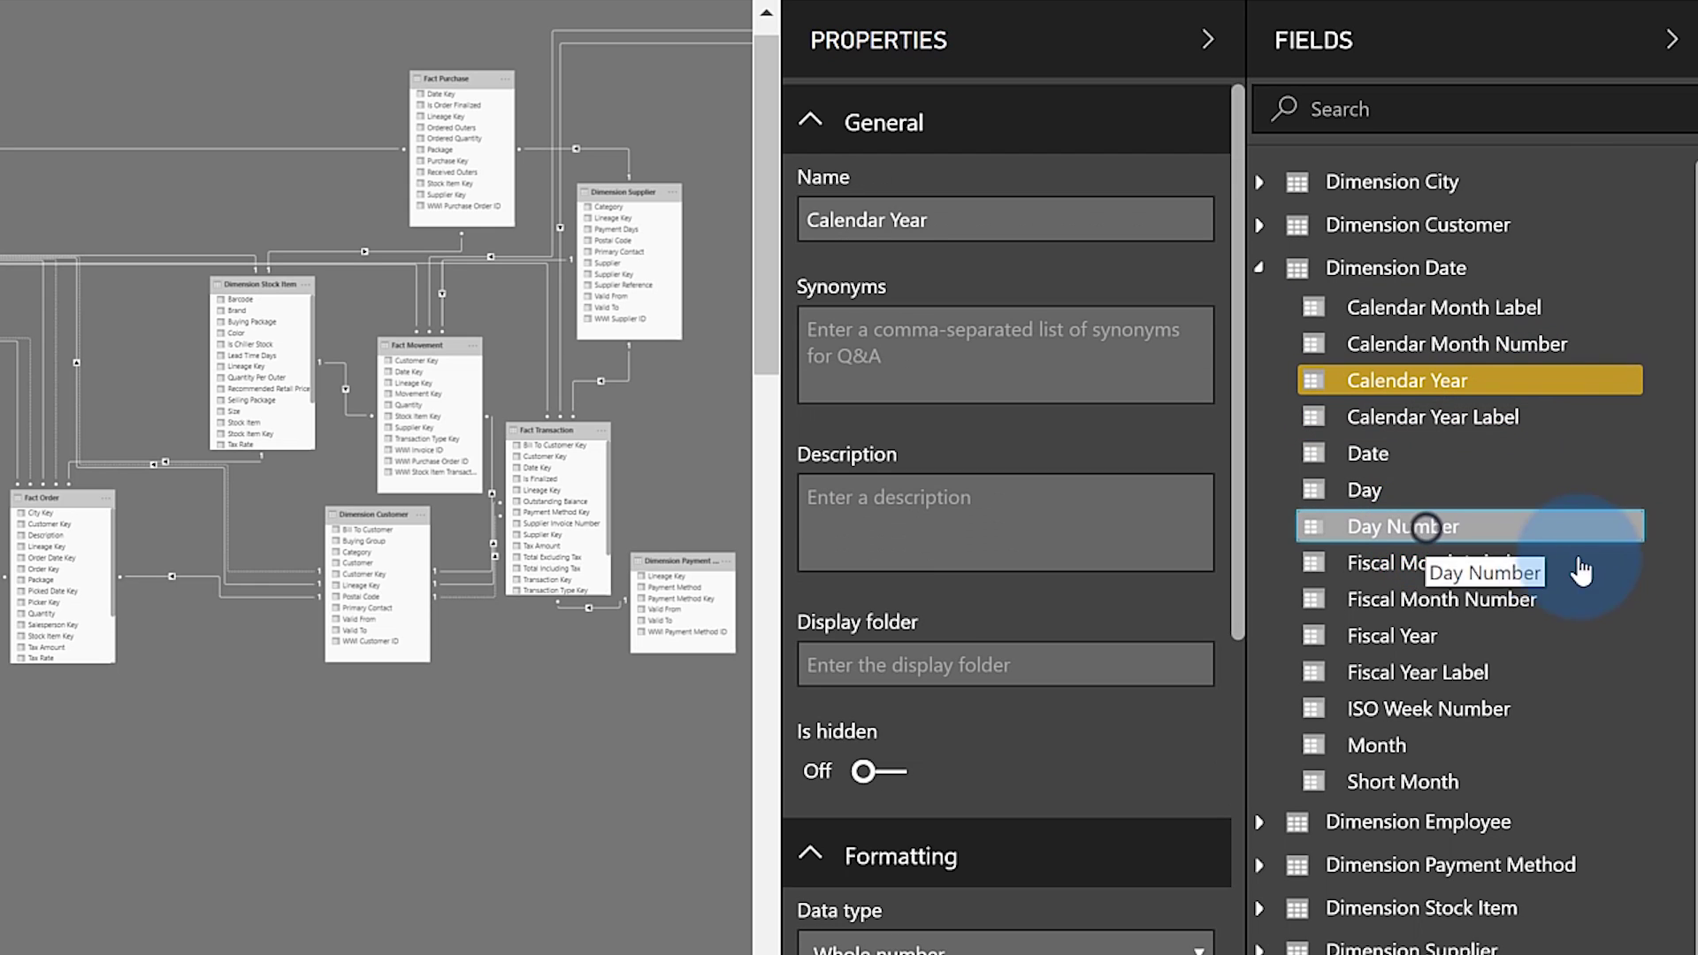
left_click(1503, 526, "ctrl")
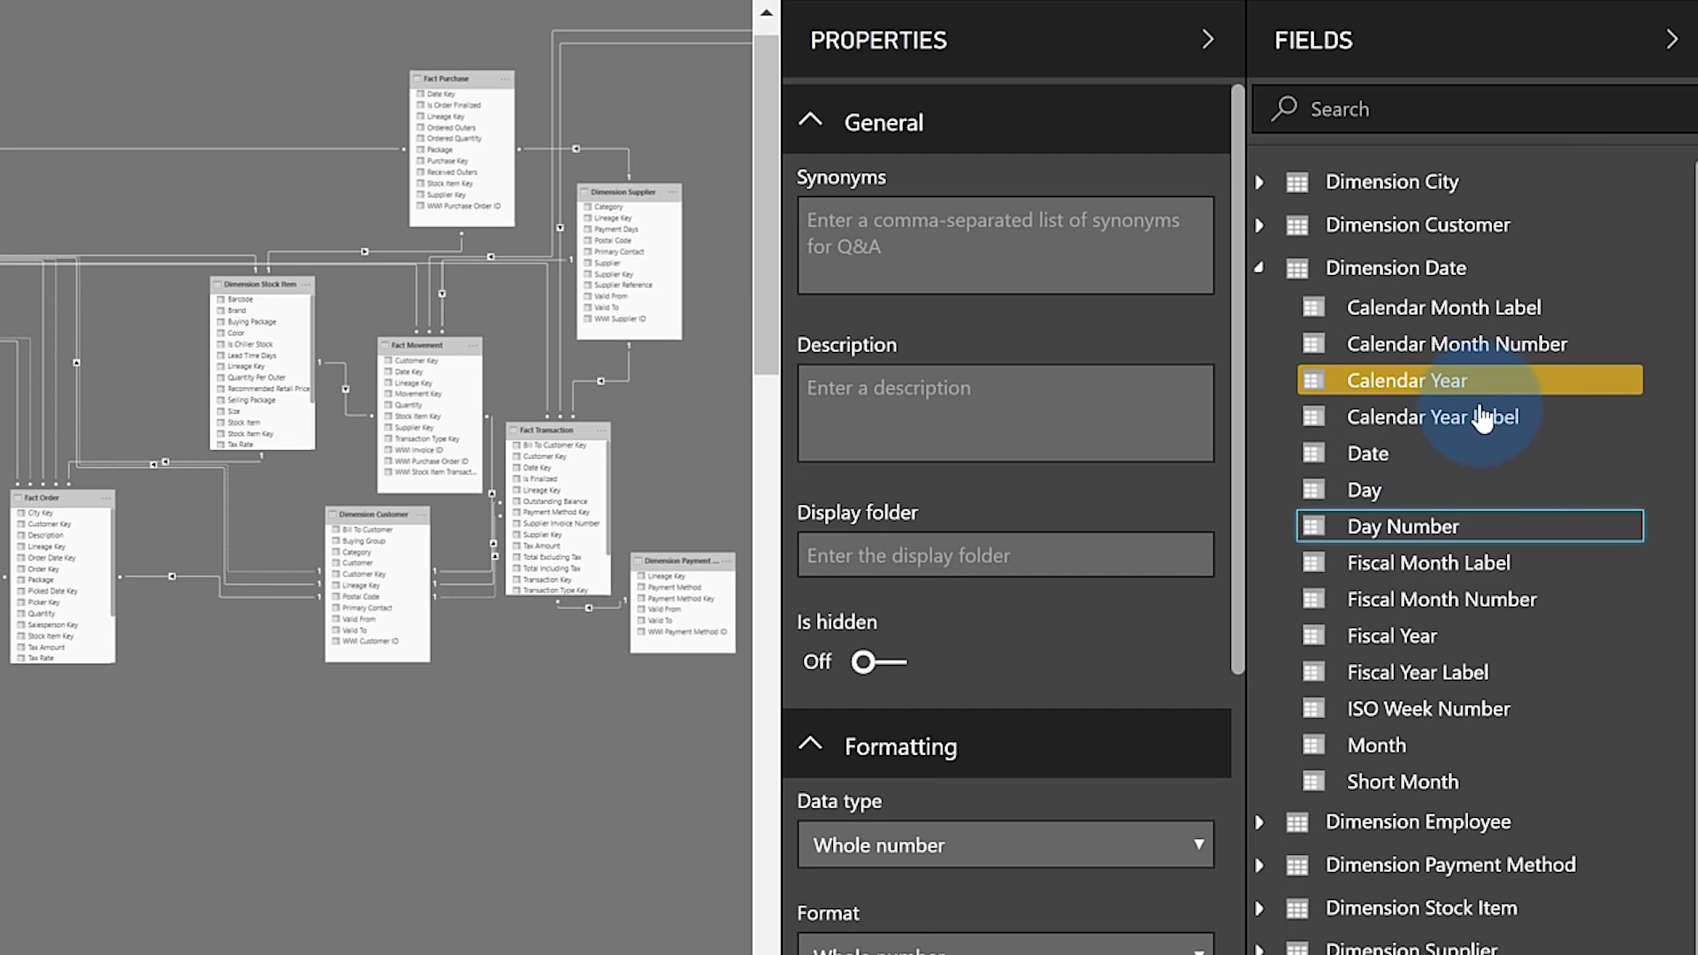
left_click(1429, 639, "ctrl")
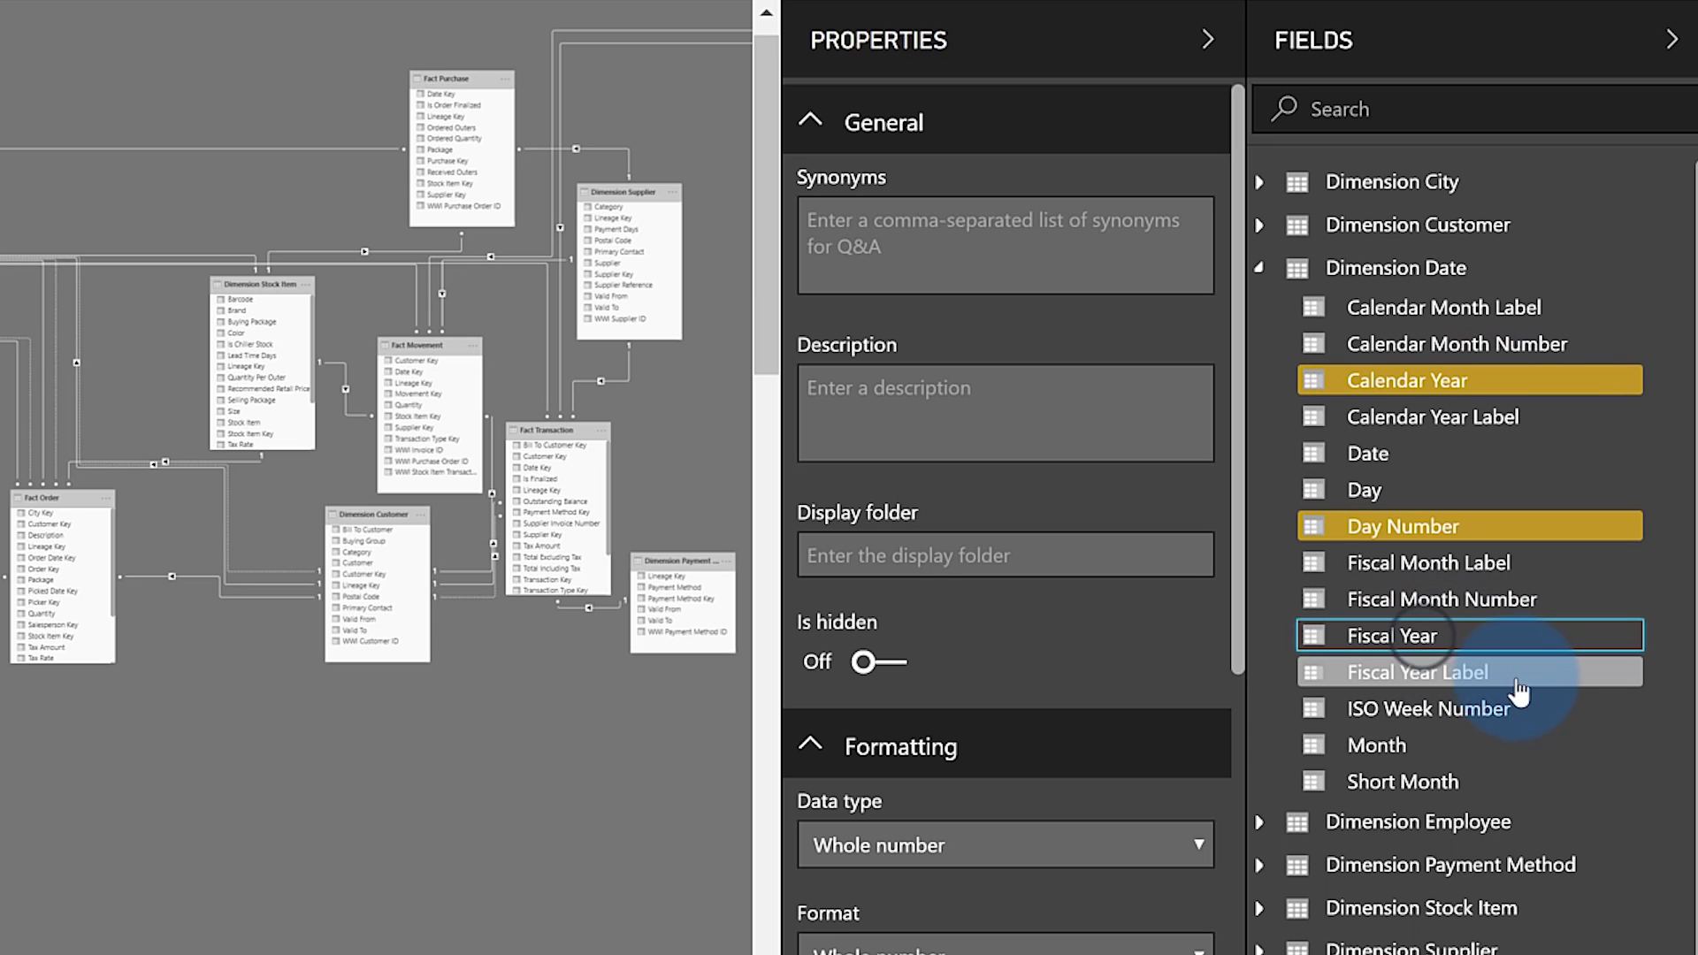
left_click(1526, 602, "ctrl")
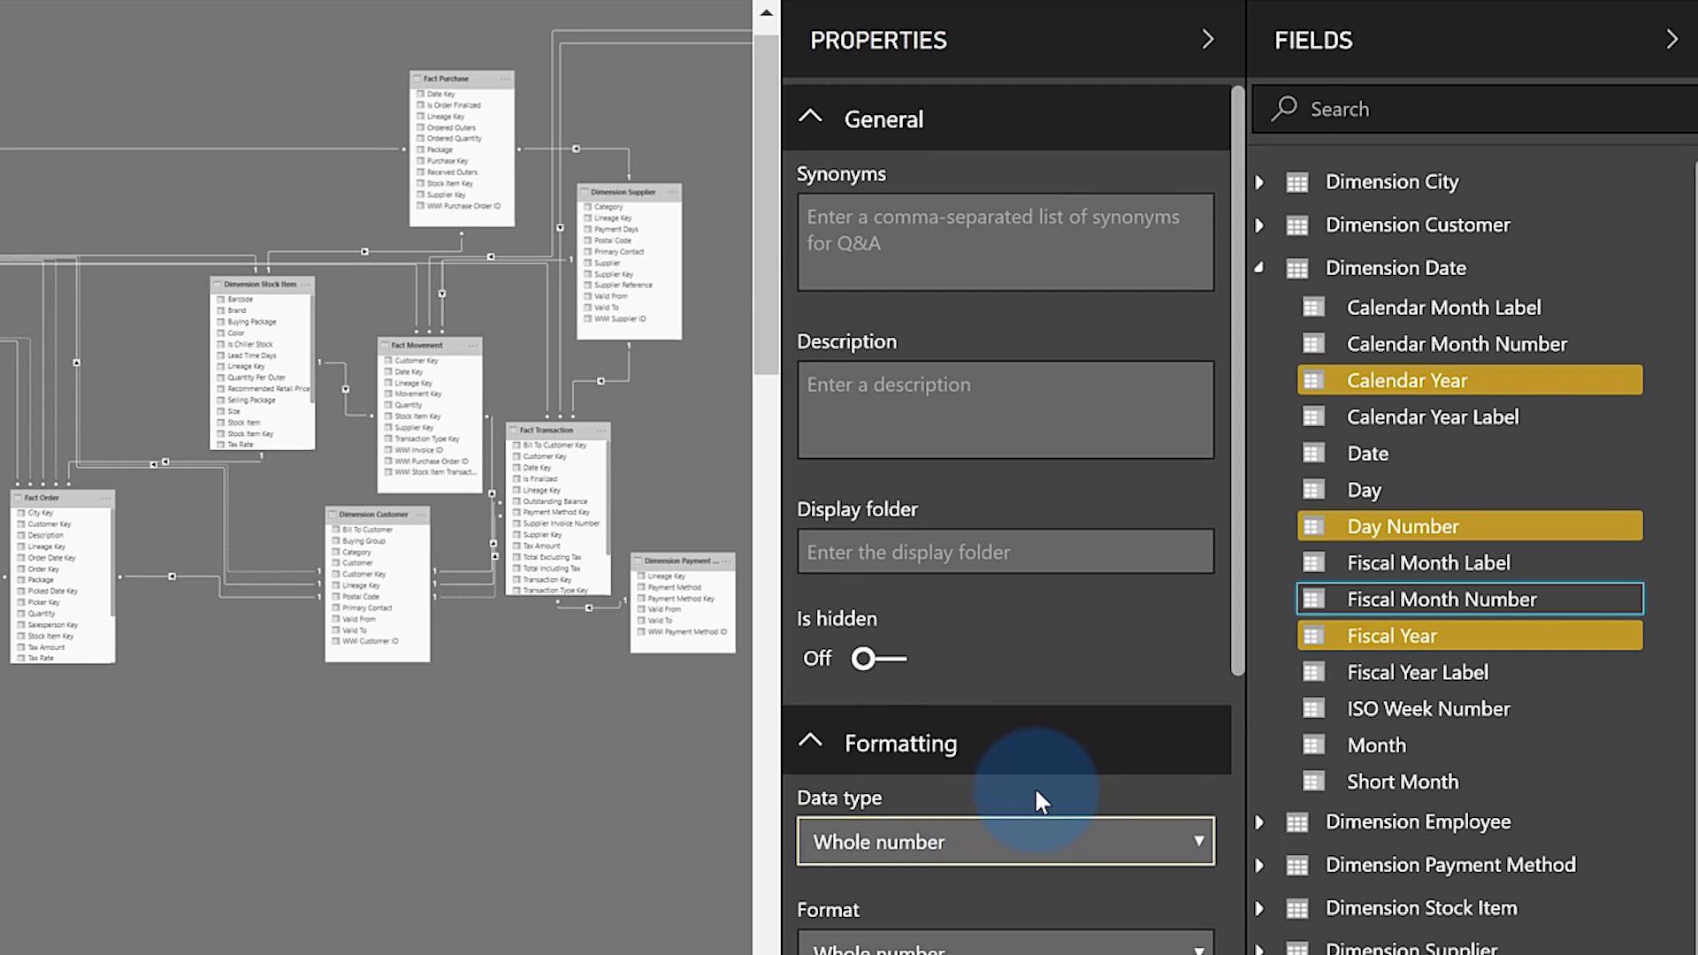
scroll(1041, 796, "down", 9)
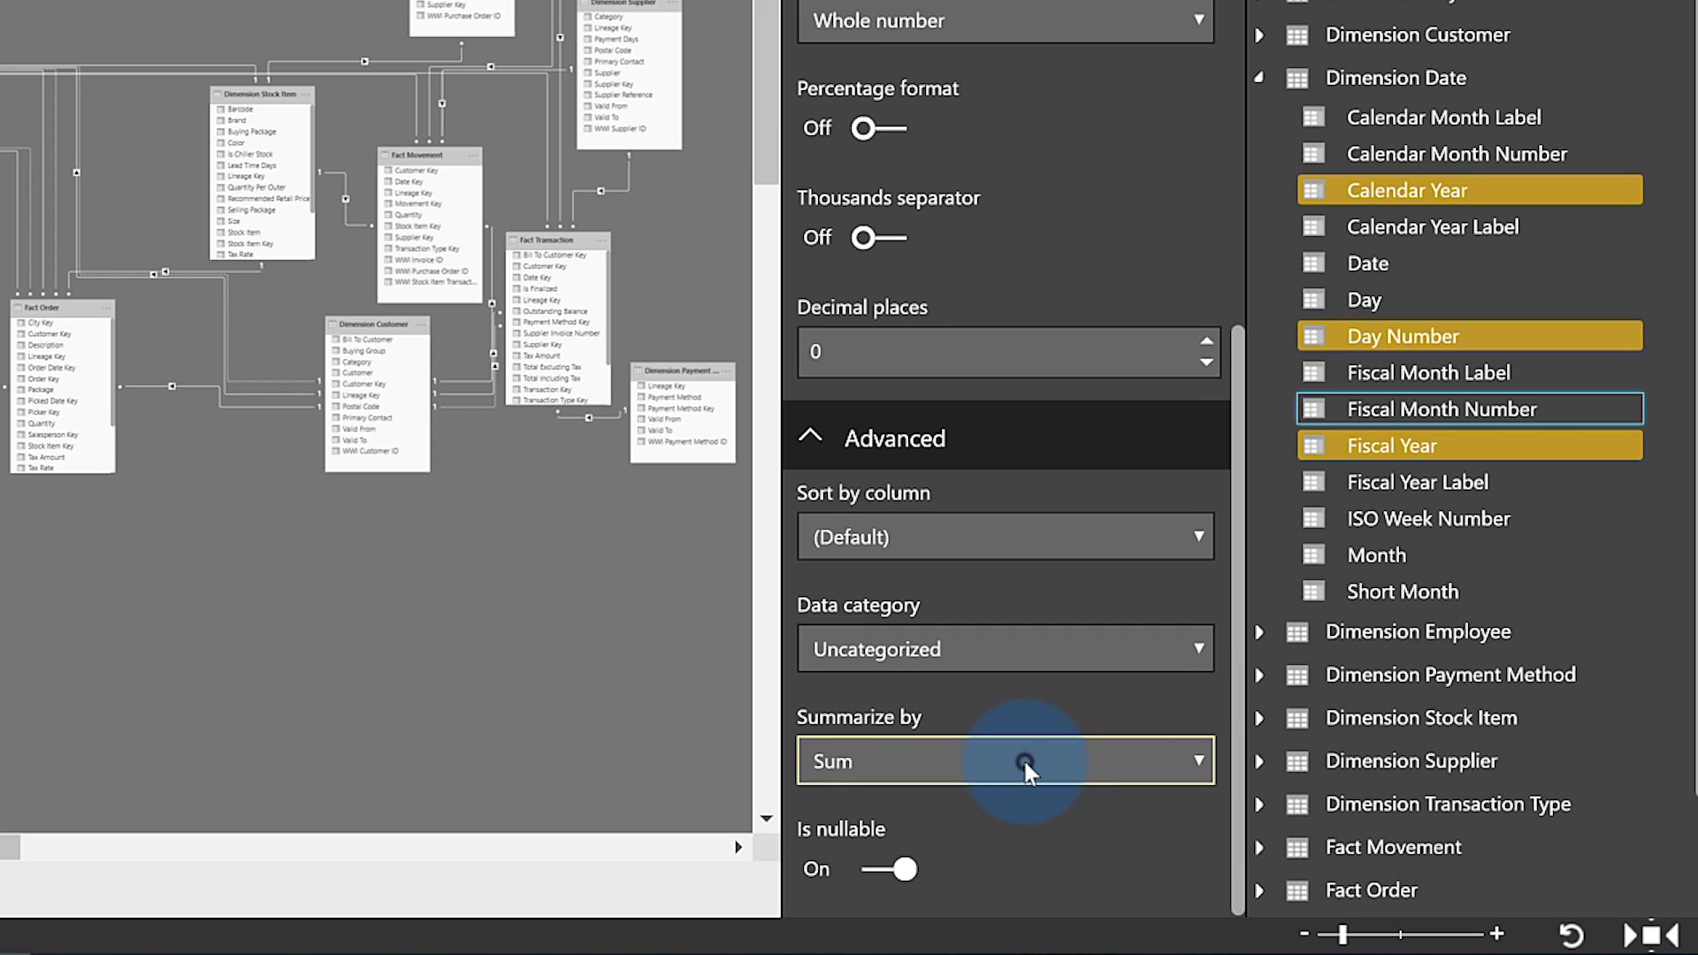
left_click(1023, 945)
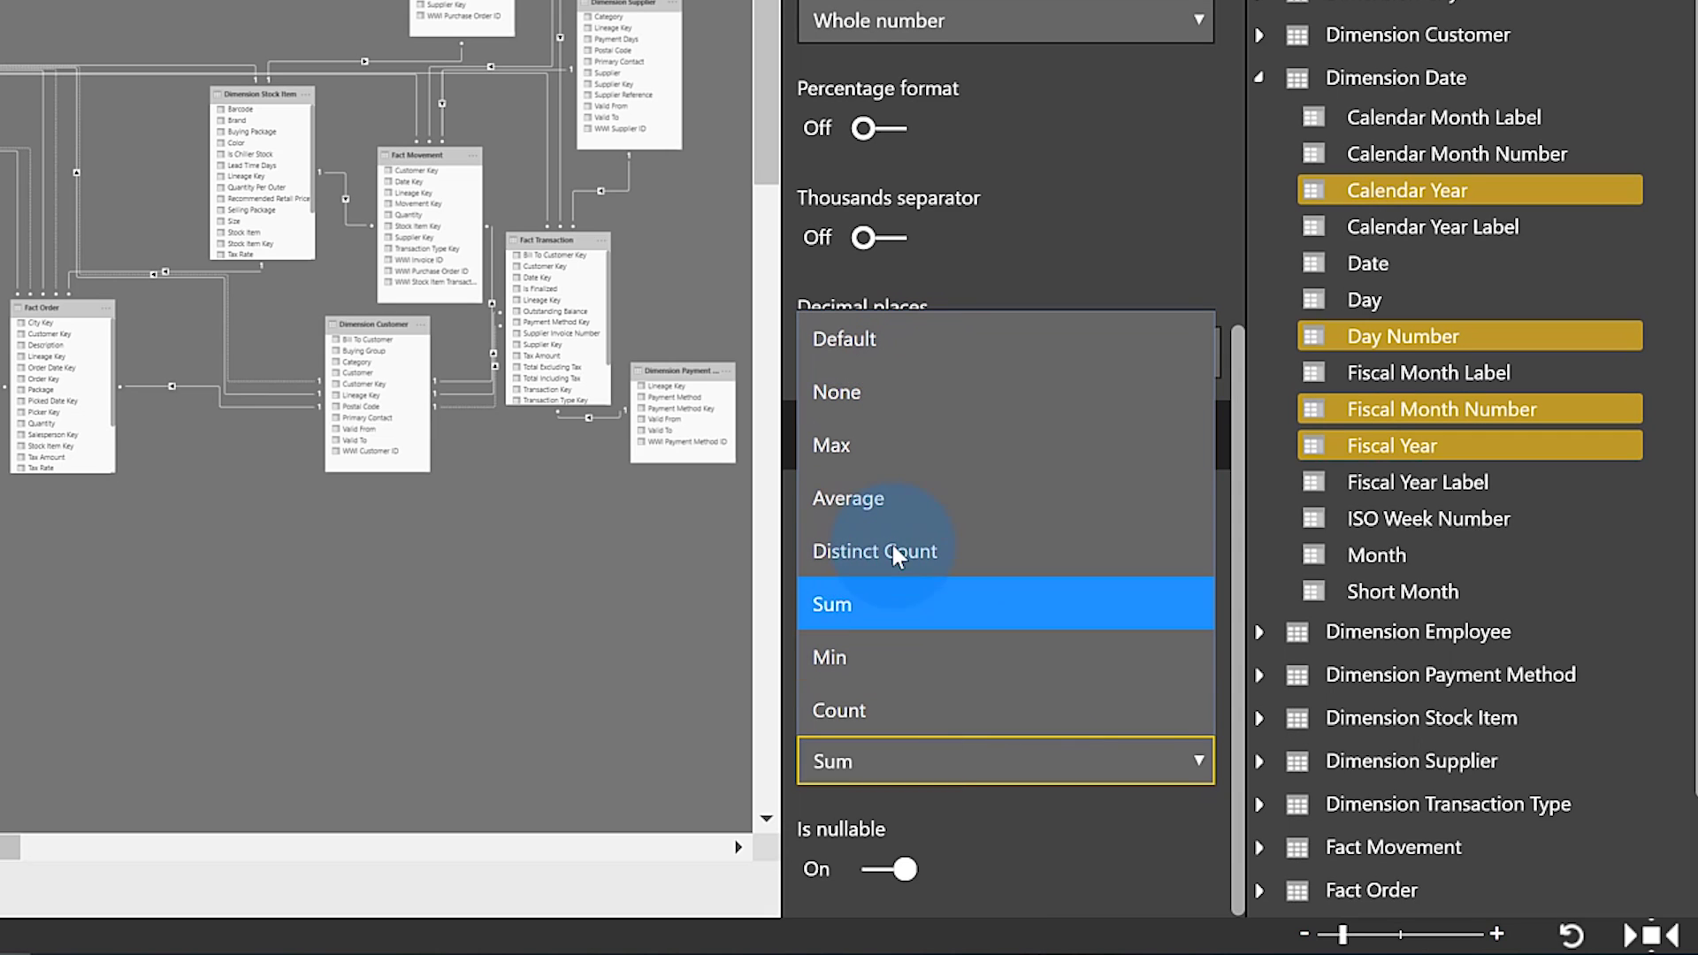
left_click(873, 395)
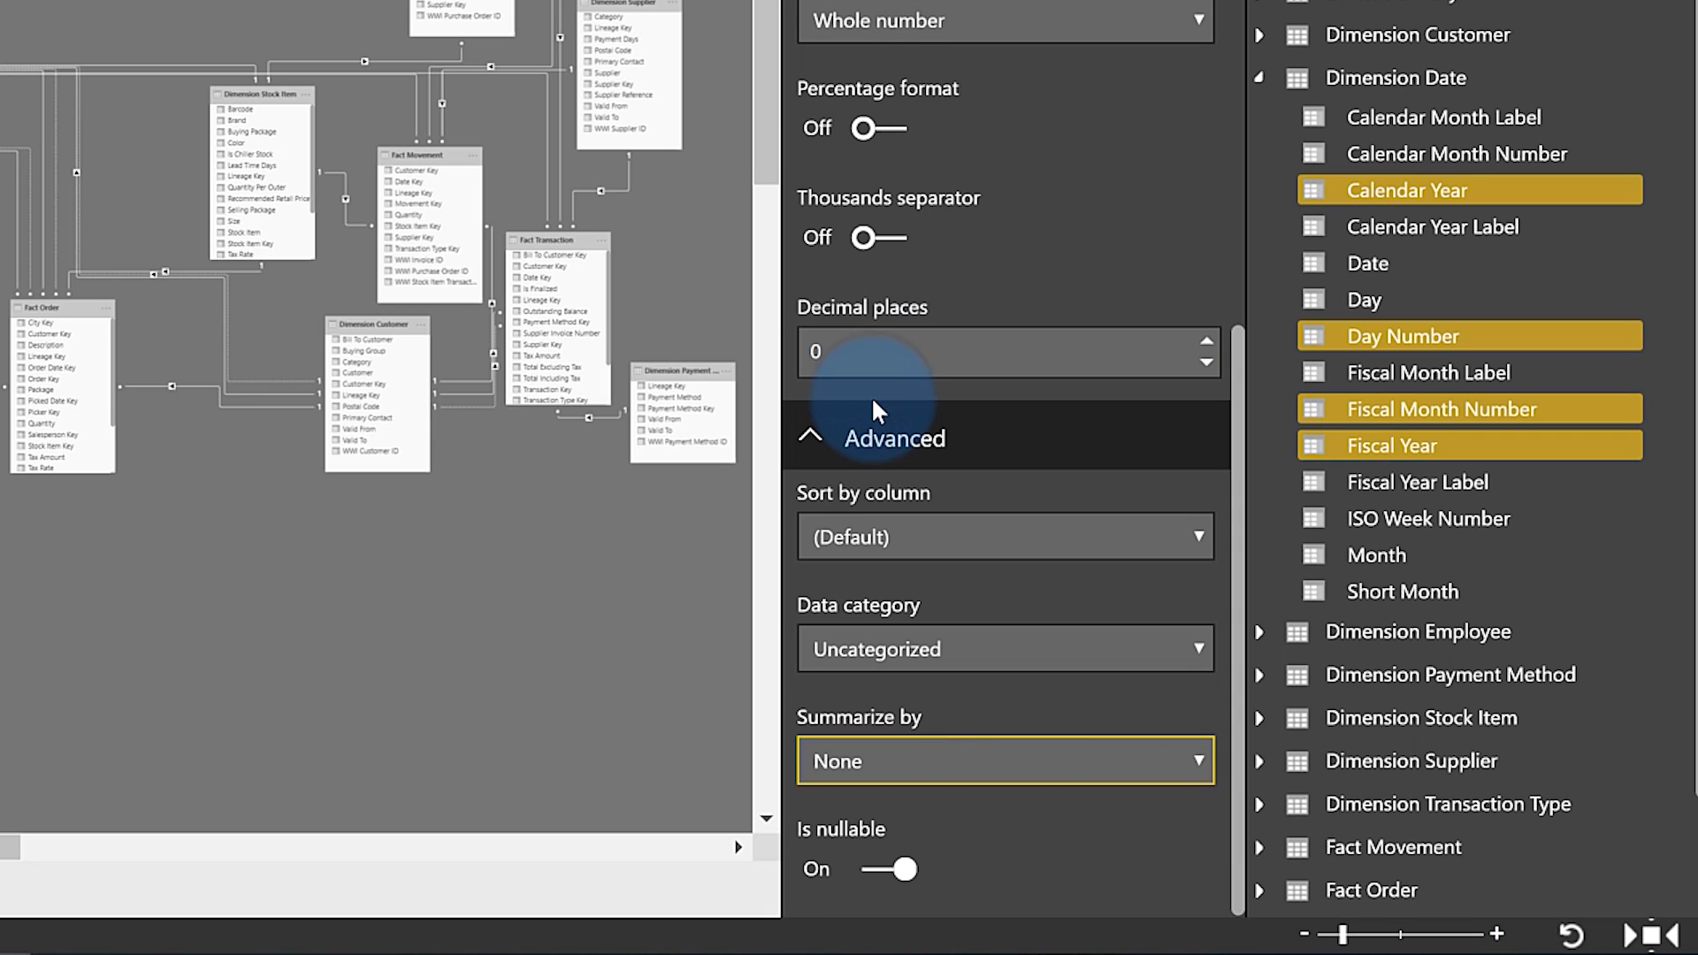
left_click(1006, 347)
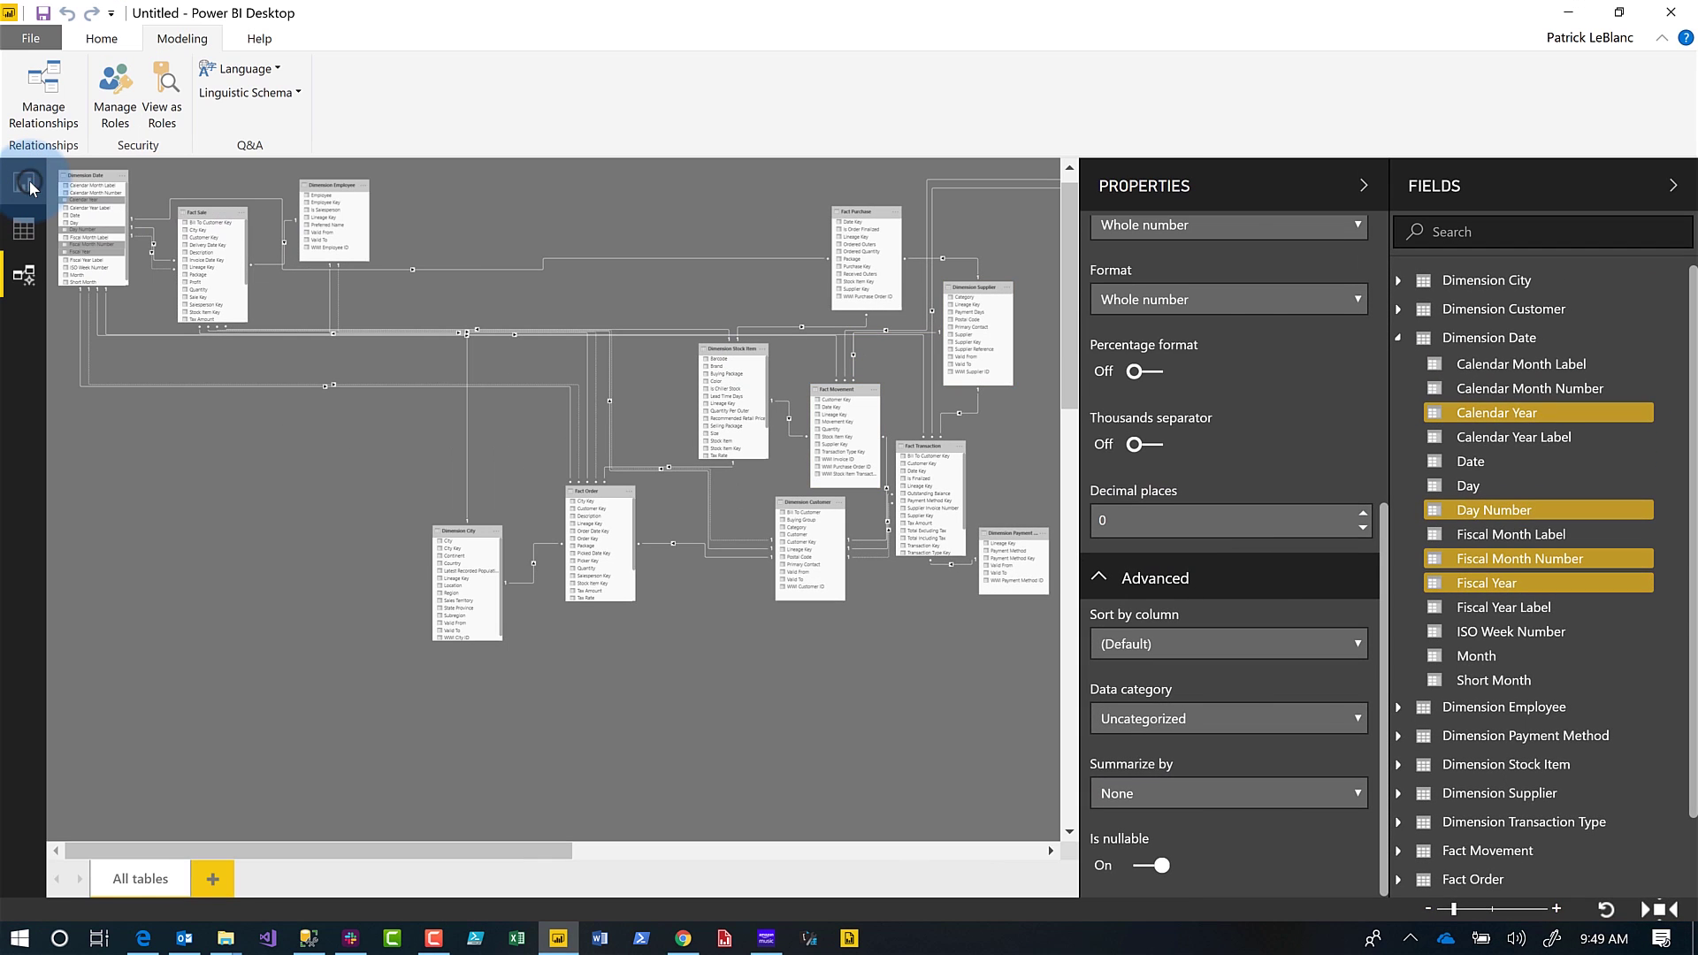
Step: Return to the report view and inspect the Dimension Employee fields and the commands available for a single field
left_click(25, 183)
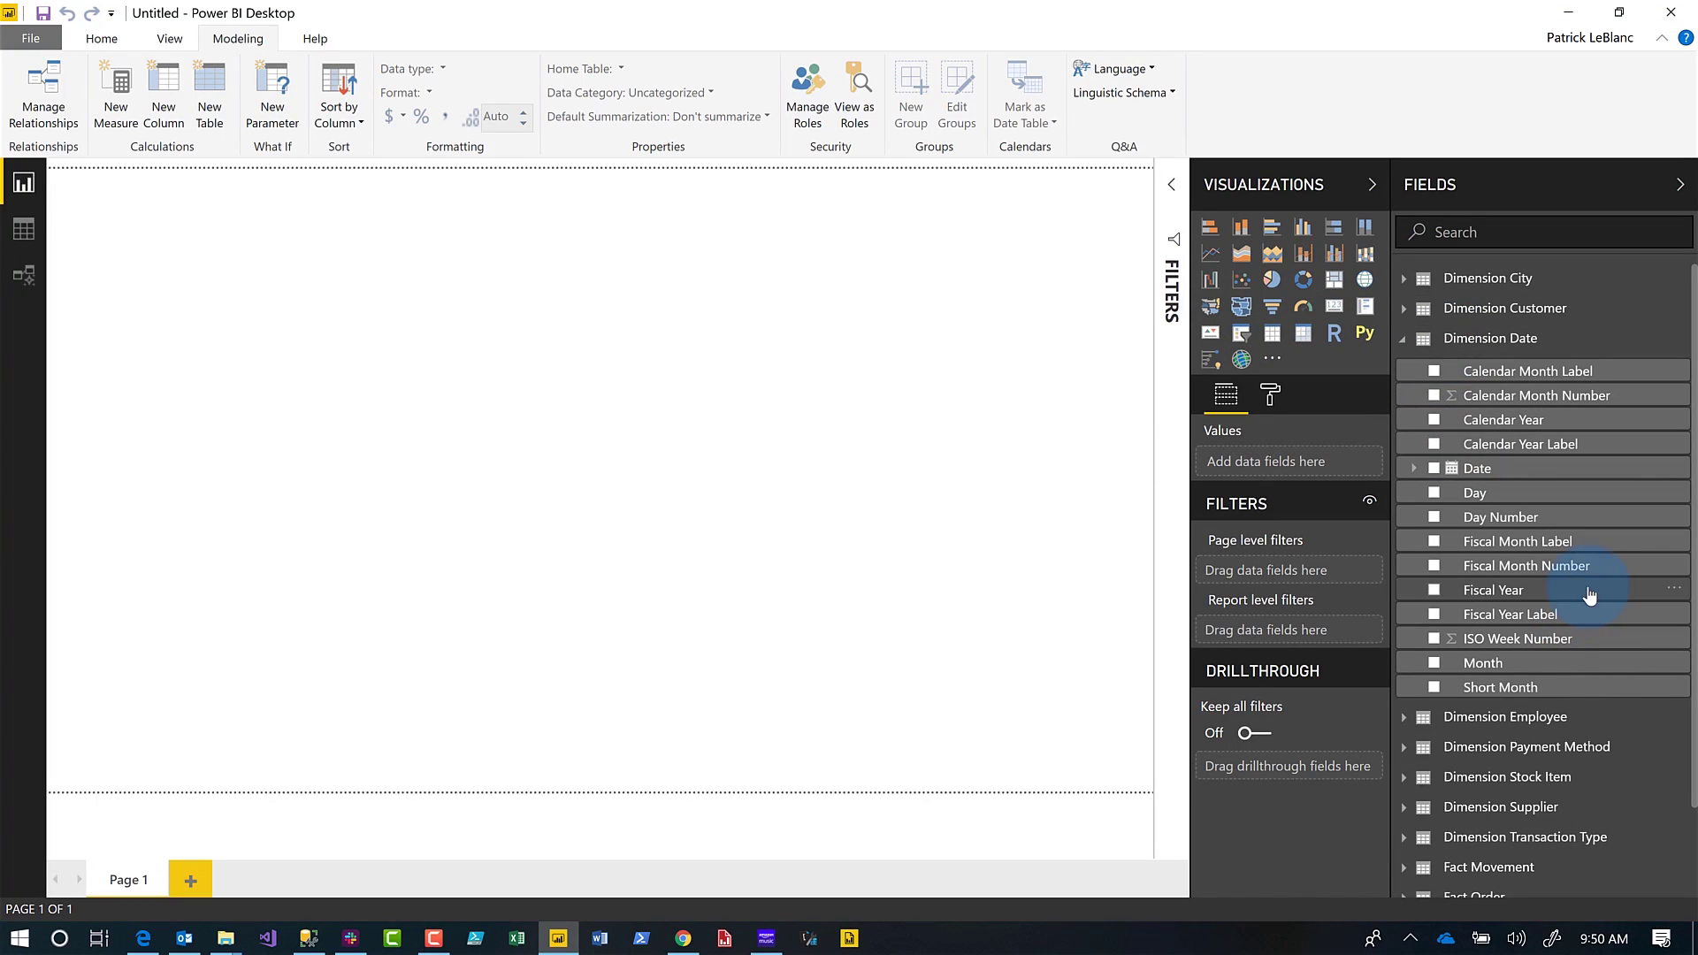
left_click(1403, 339)
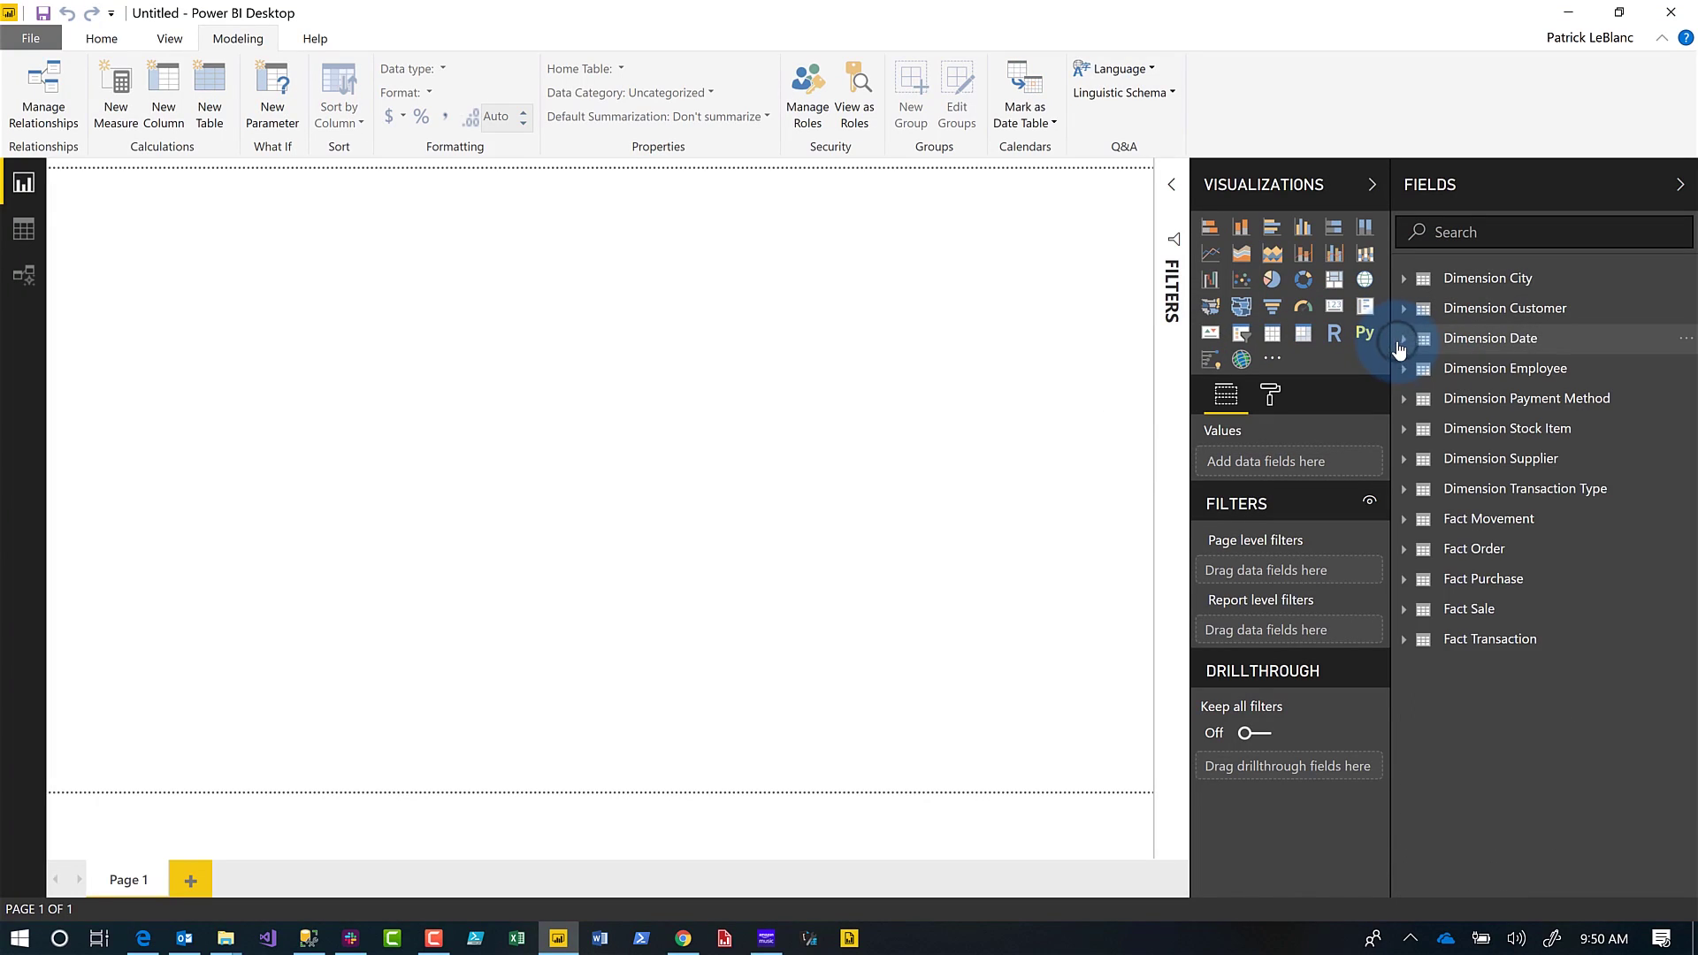
left_click(1403, 370)
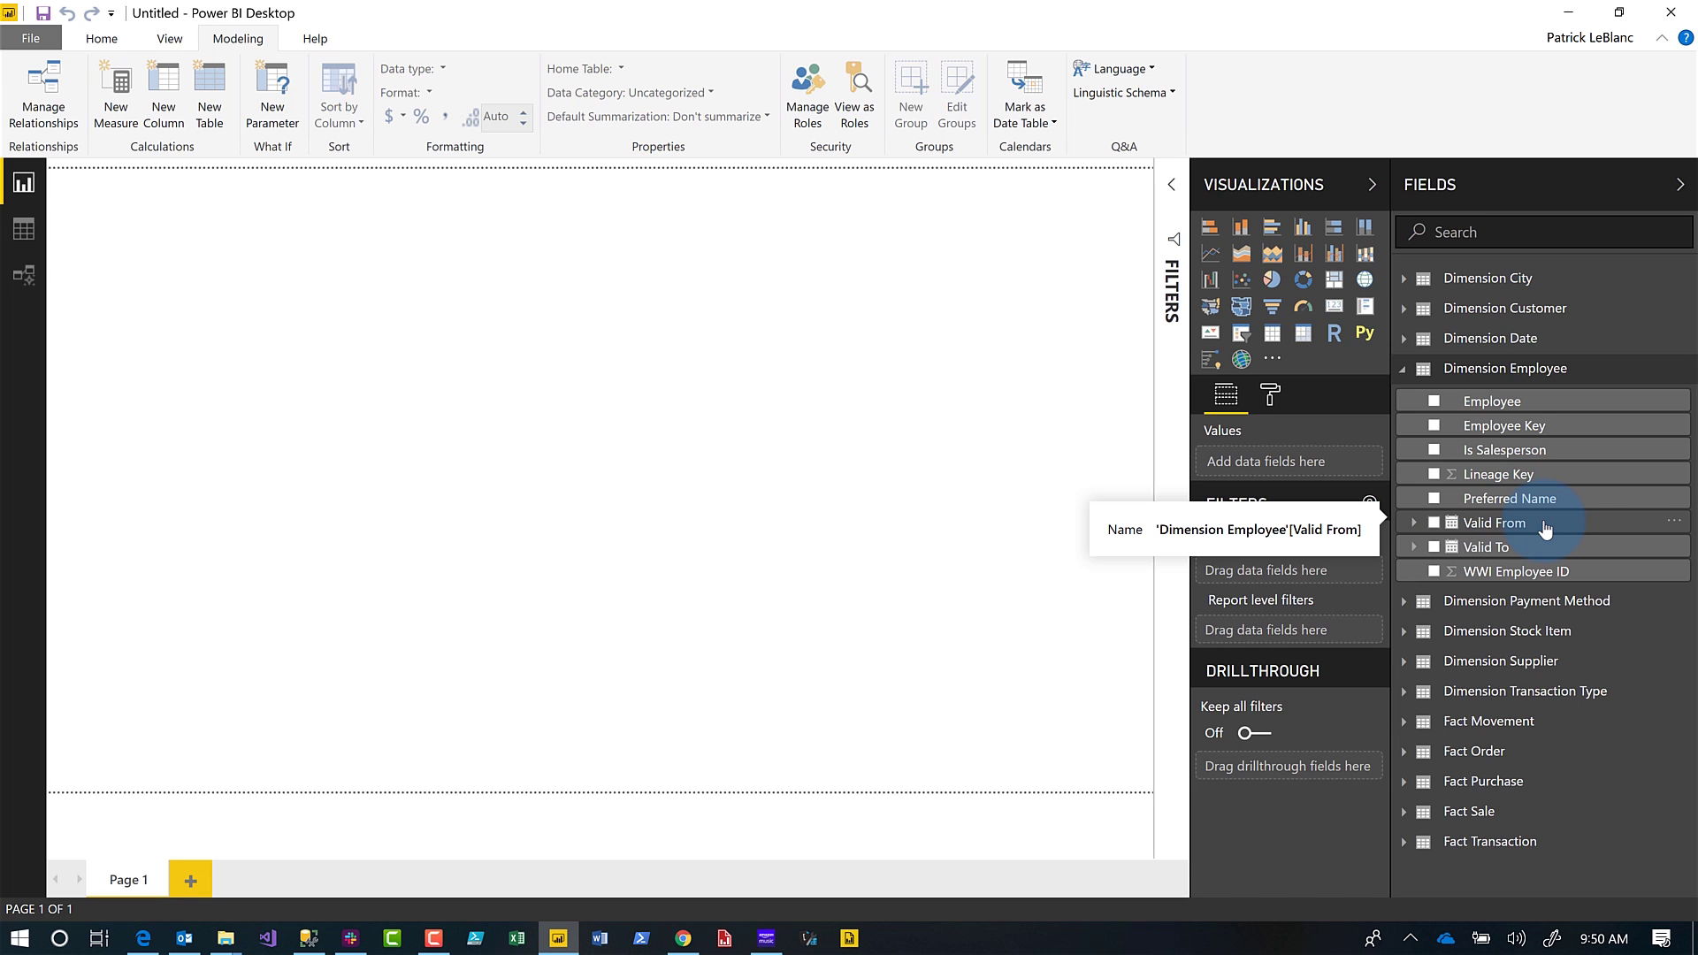
right_click(1502, 440)
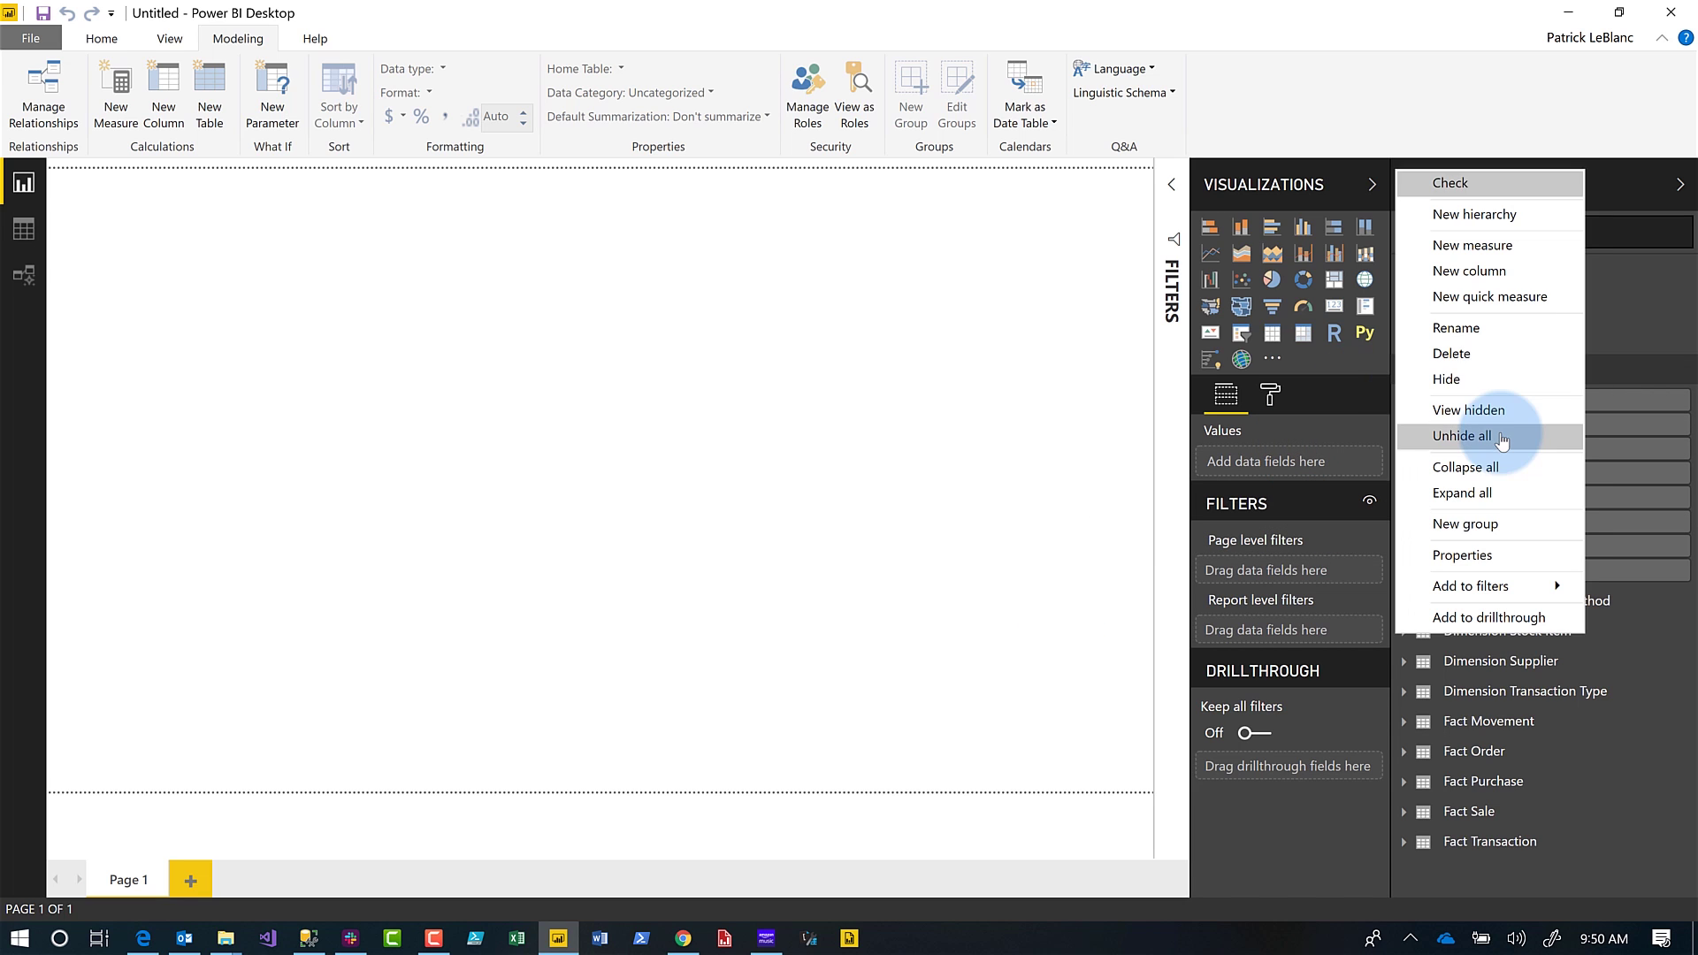
left_click(1643, 517)
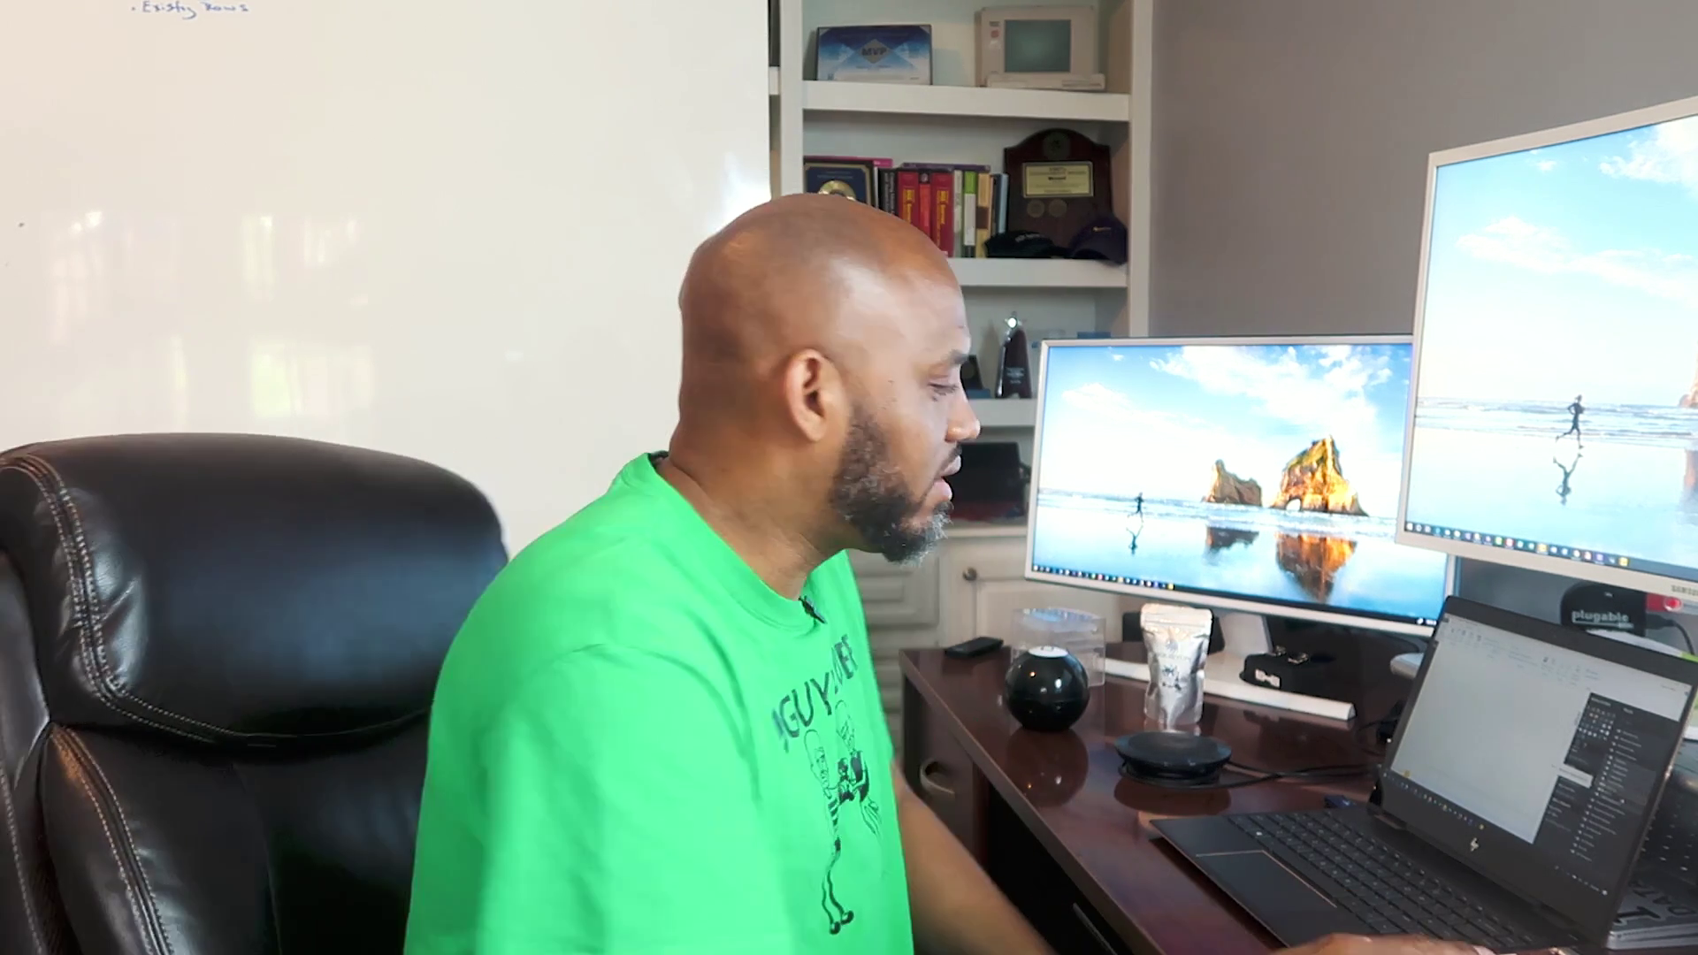
Step: In the model view, hide Employee Key, Lineage Key, Valid From, Valid To and WWI Employee ID in Dimension Employee
left_click(335, 516)
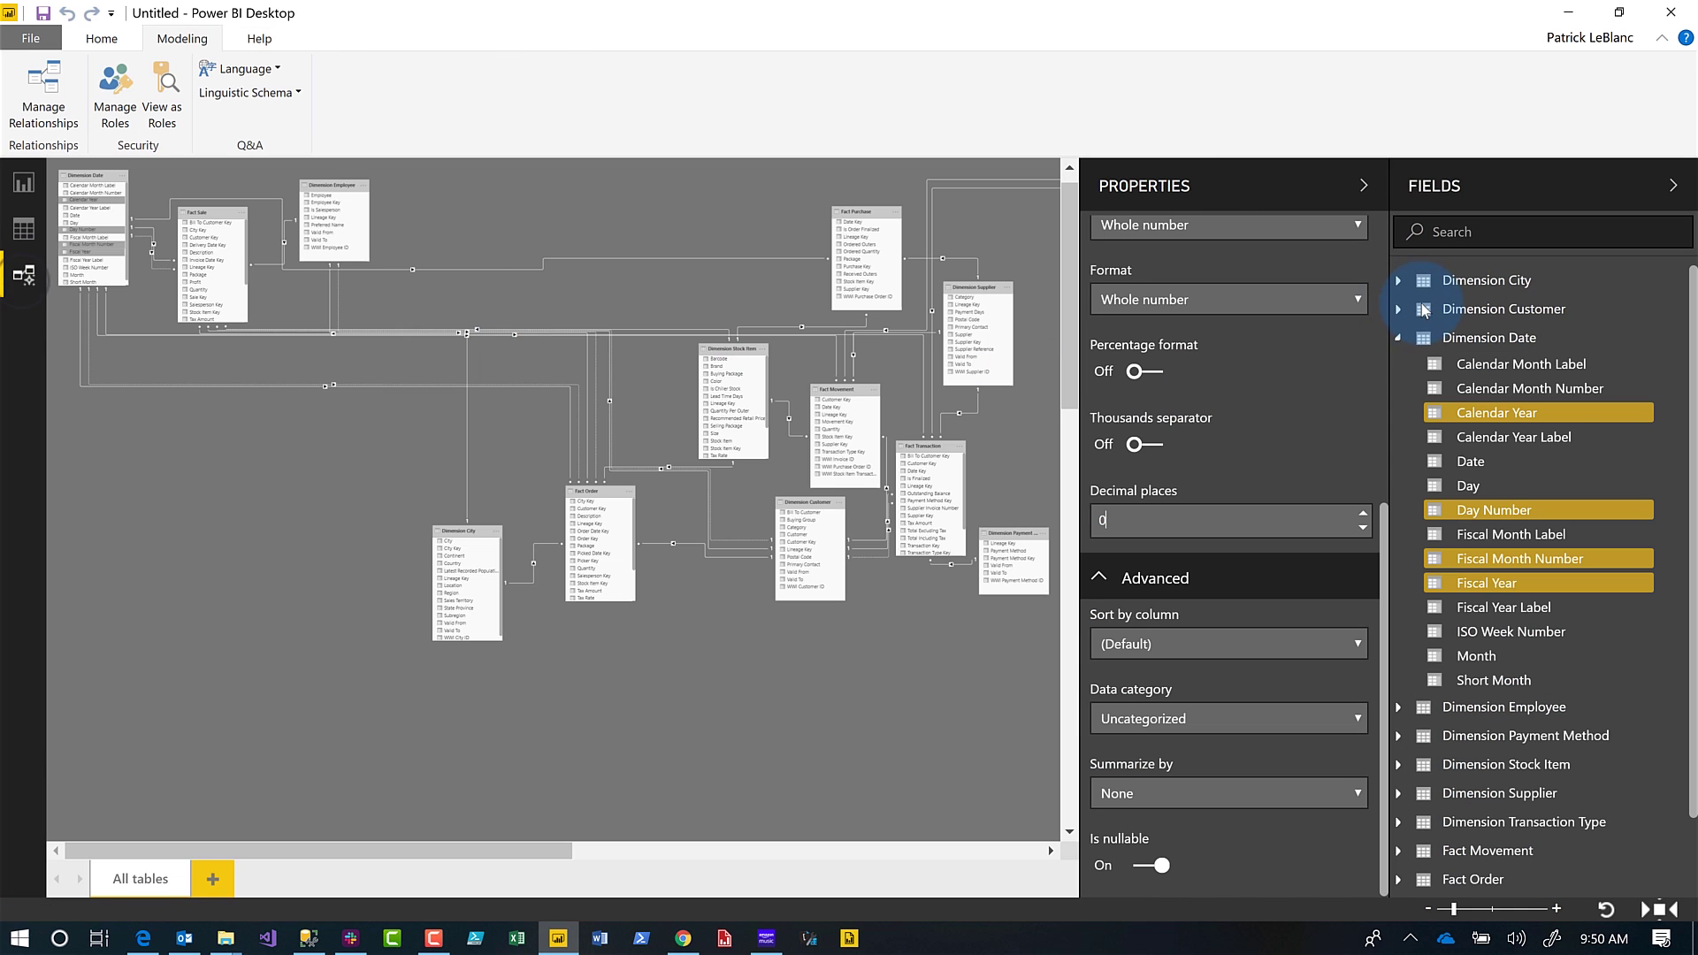
left_click(1403, 337)
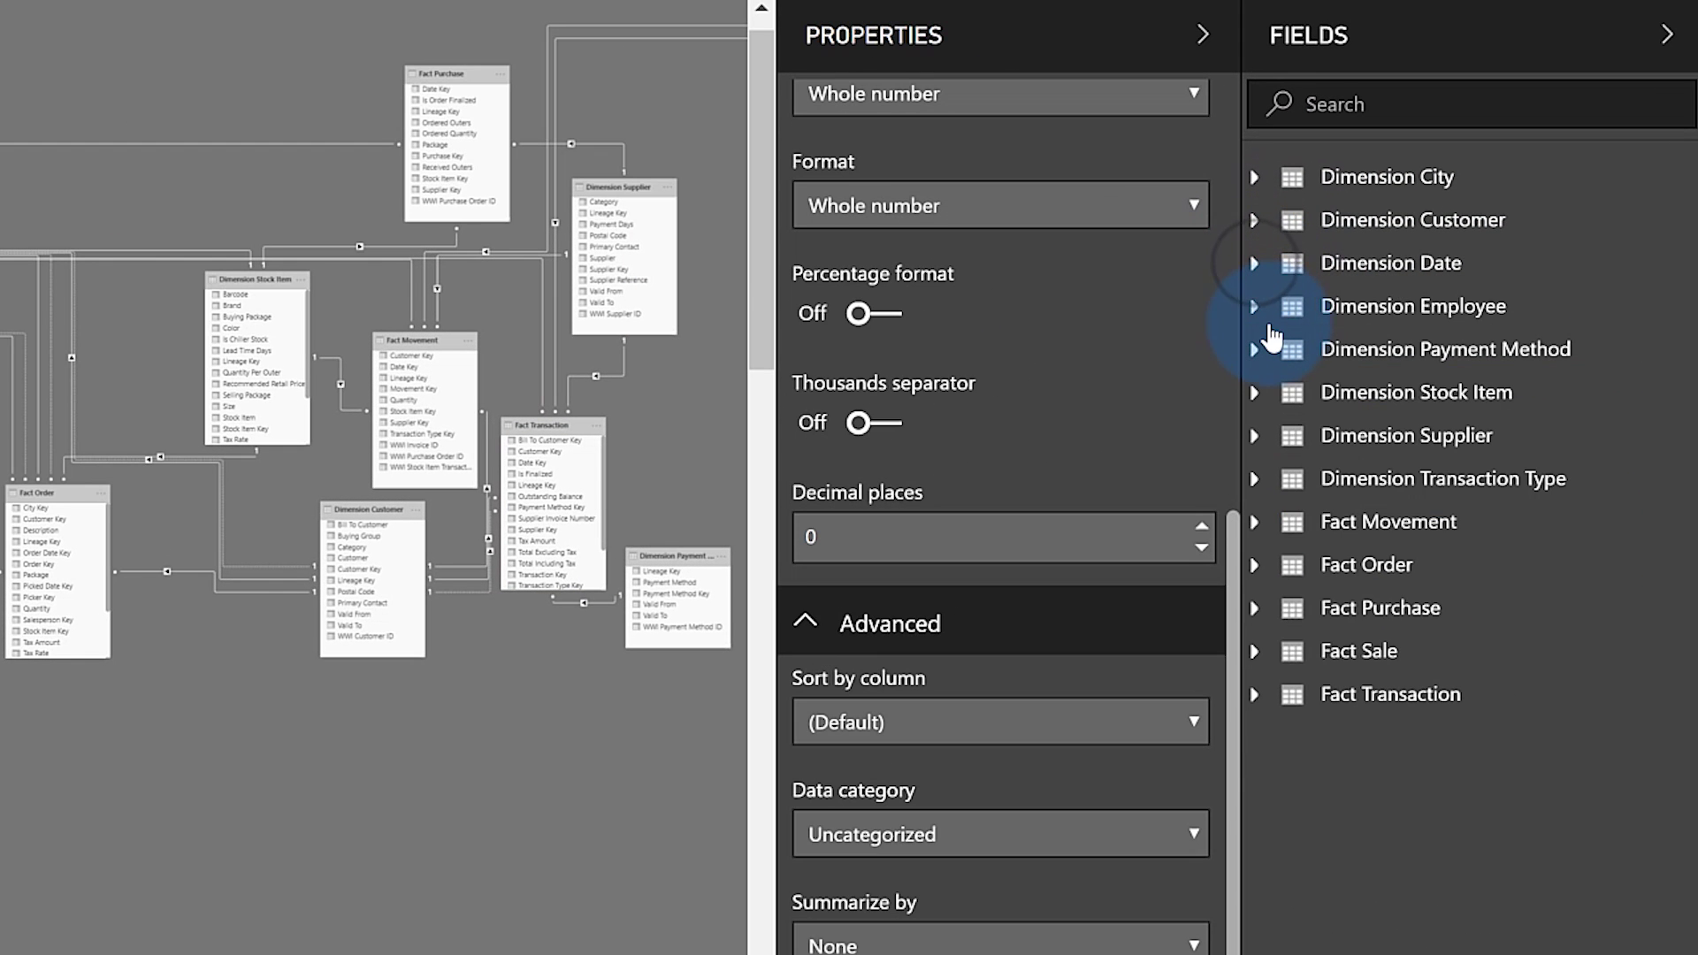
left_click(1255, 307)
left_click(1427, 383)
left_click(1444, 457, "ctrl")
left_click(1449, 529, "ctrl")
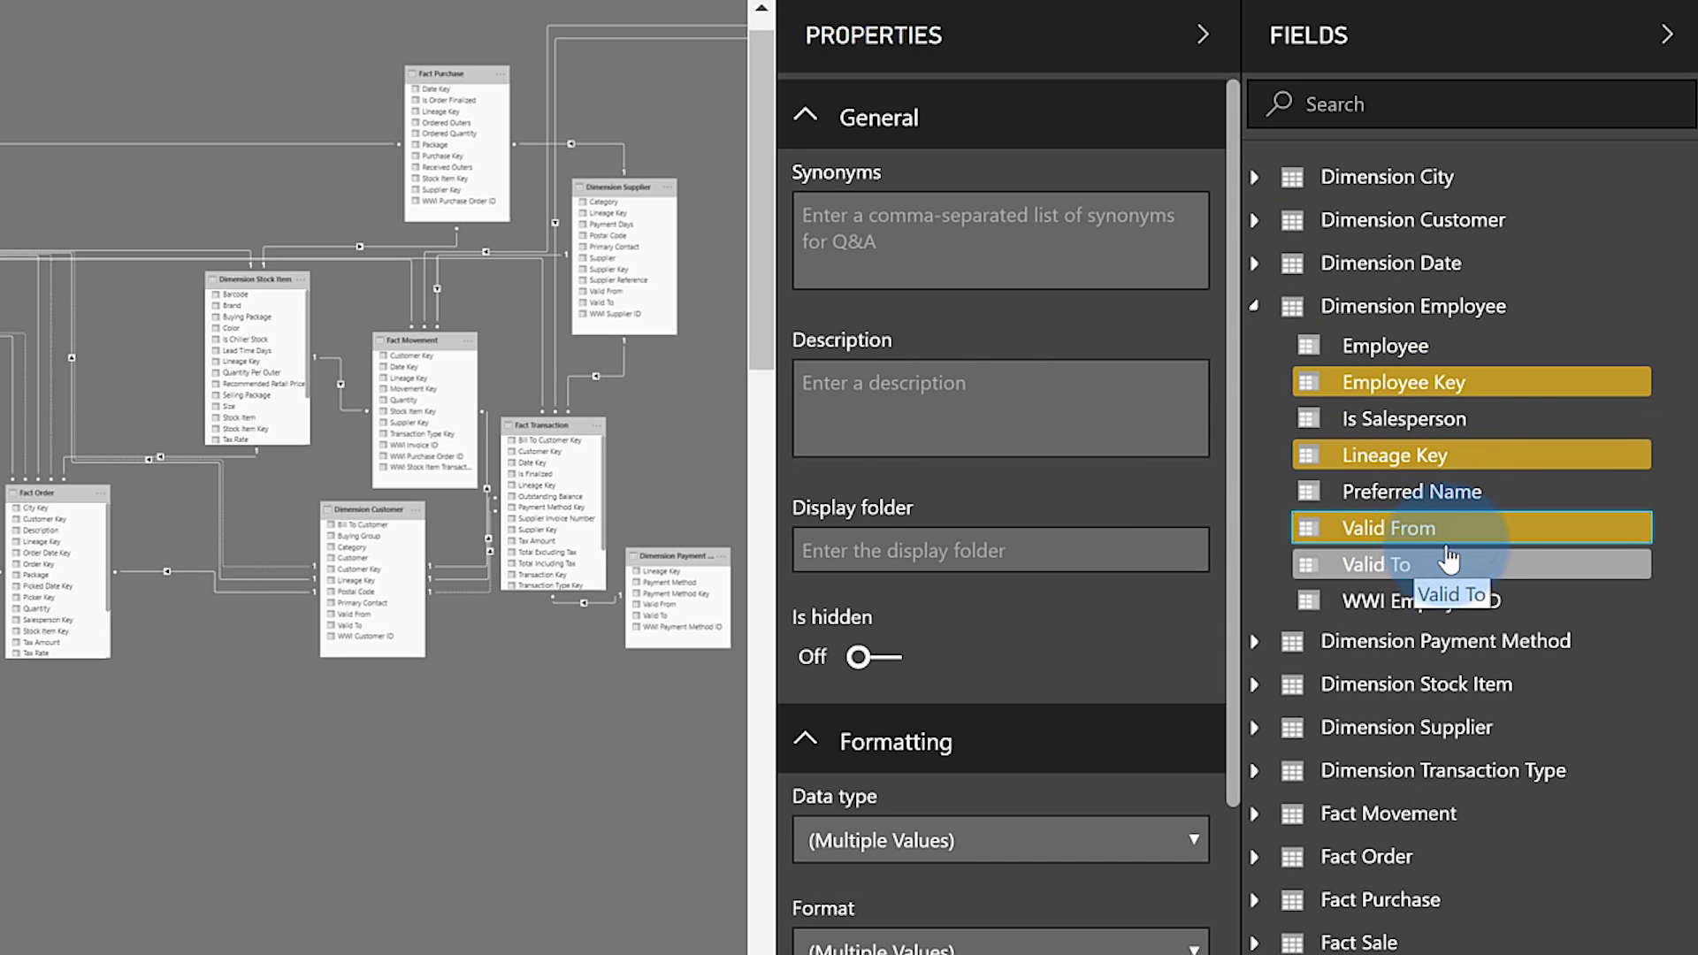
left_click(1403, 564, "ctrl")
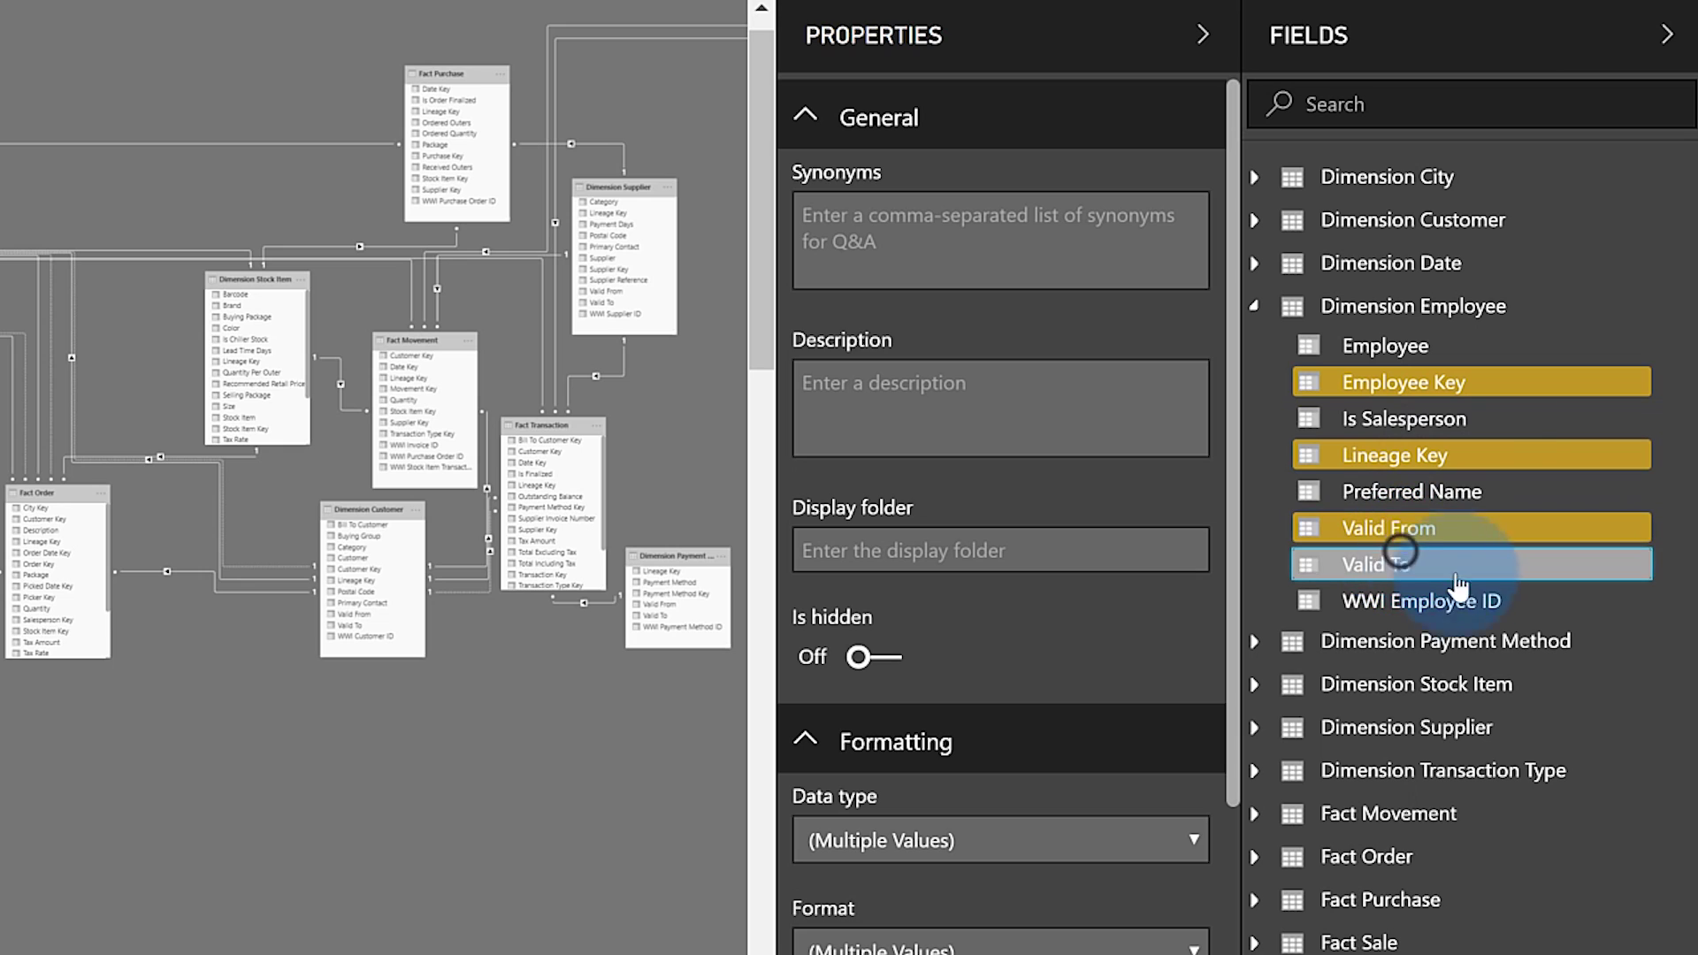
left_click(1453, 605, "ctrl")
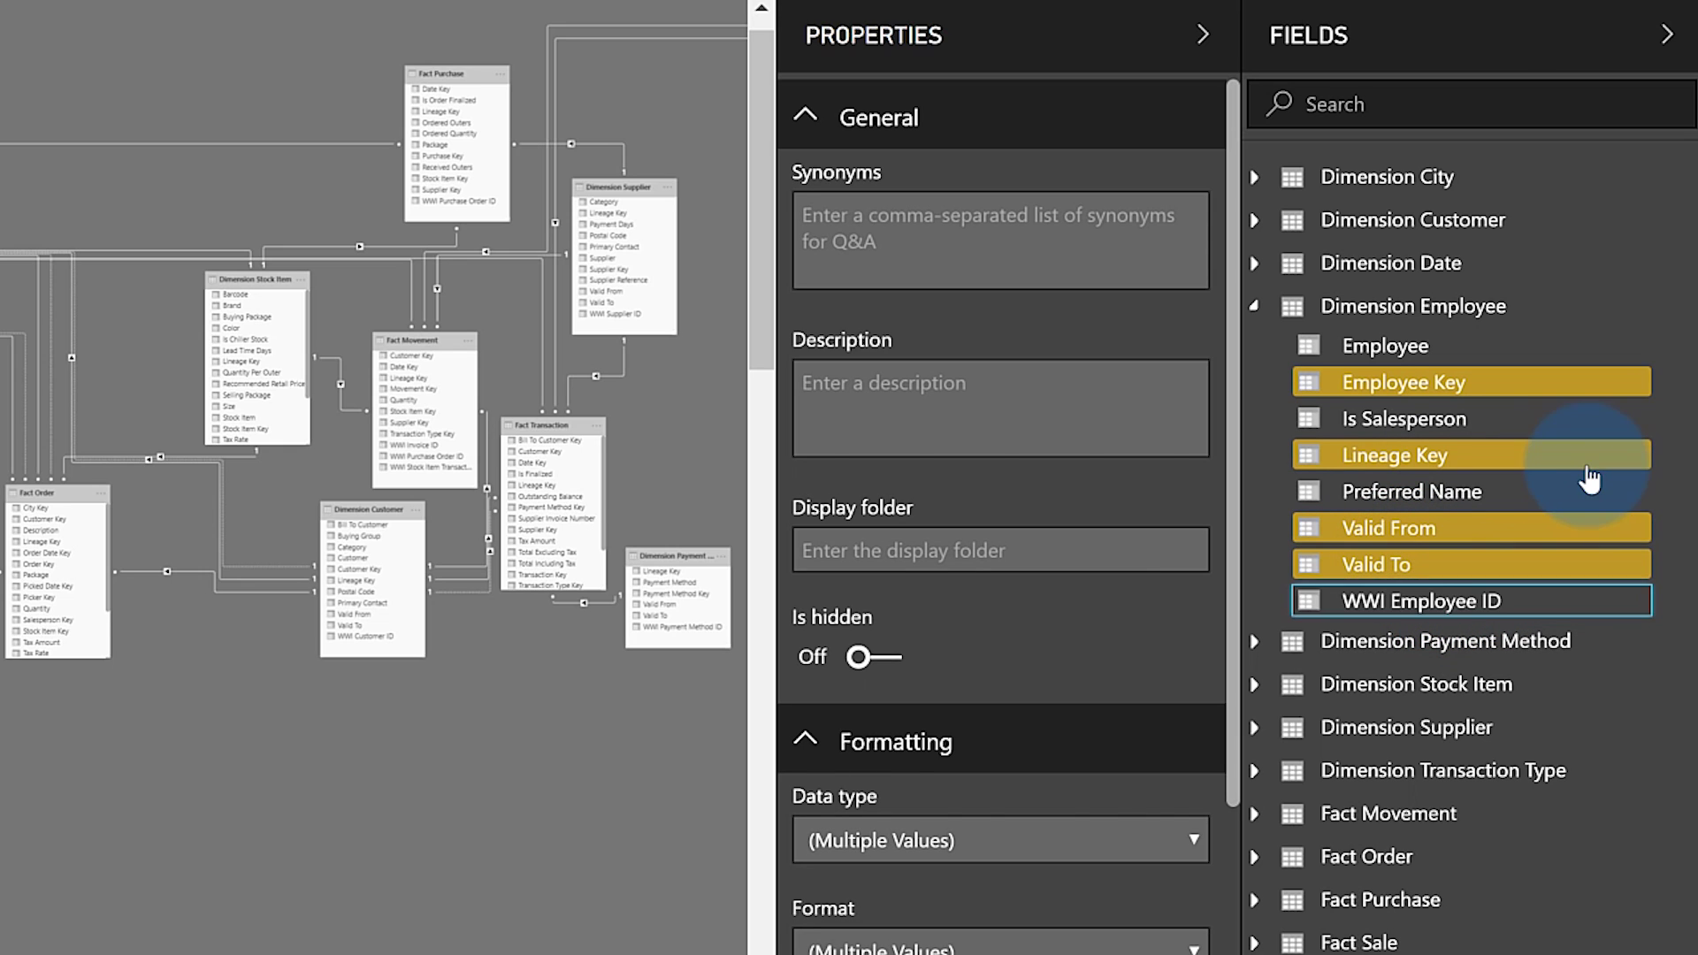
left_click(888, 657)
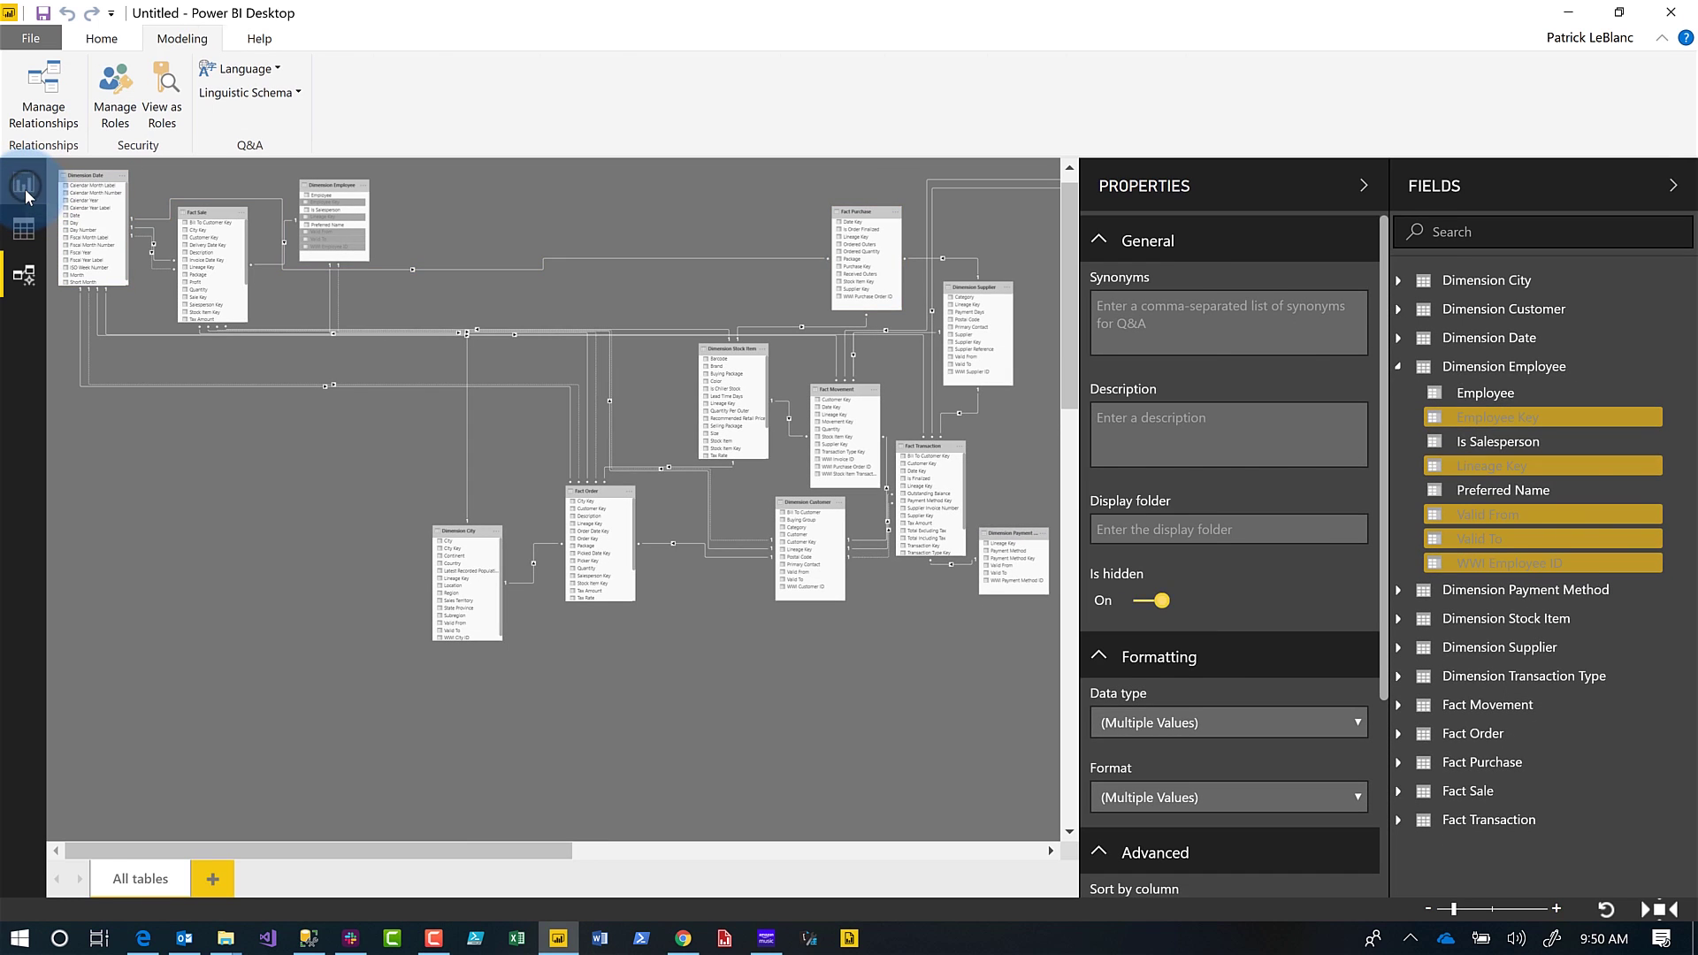
Step: Check the Dimension Employee fields in the report view and review the properties of its selected columns in the model view
left_click(25, 186)
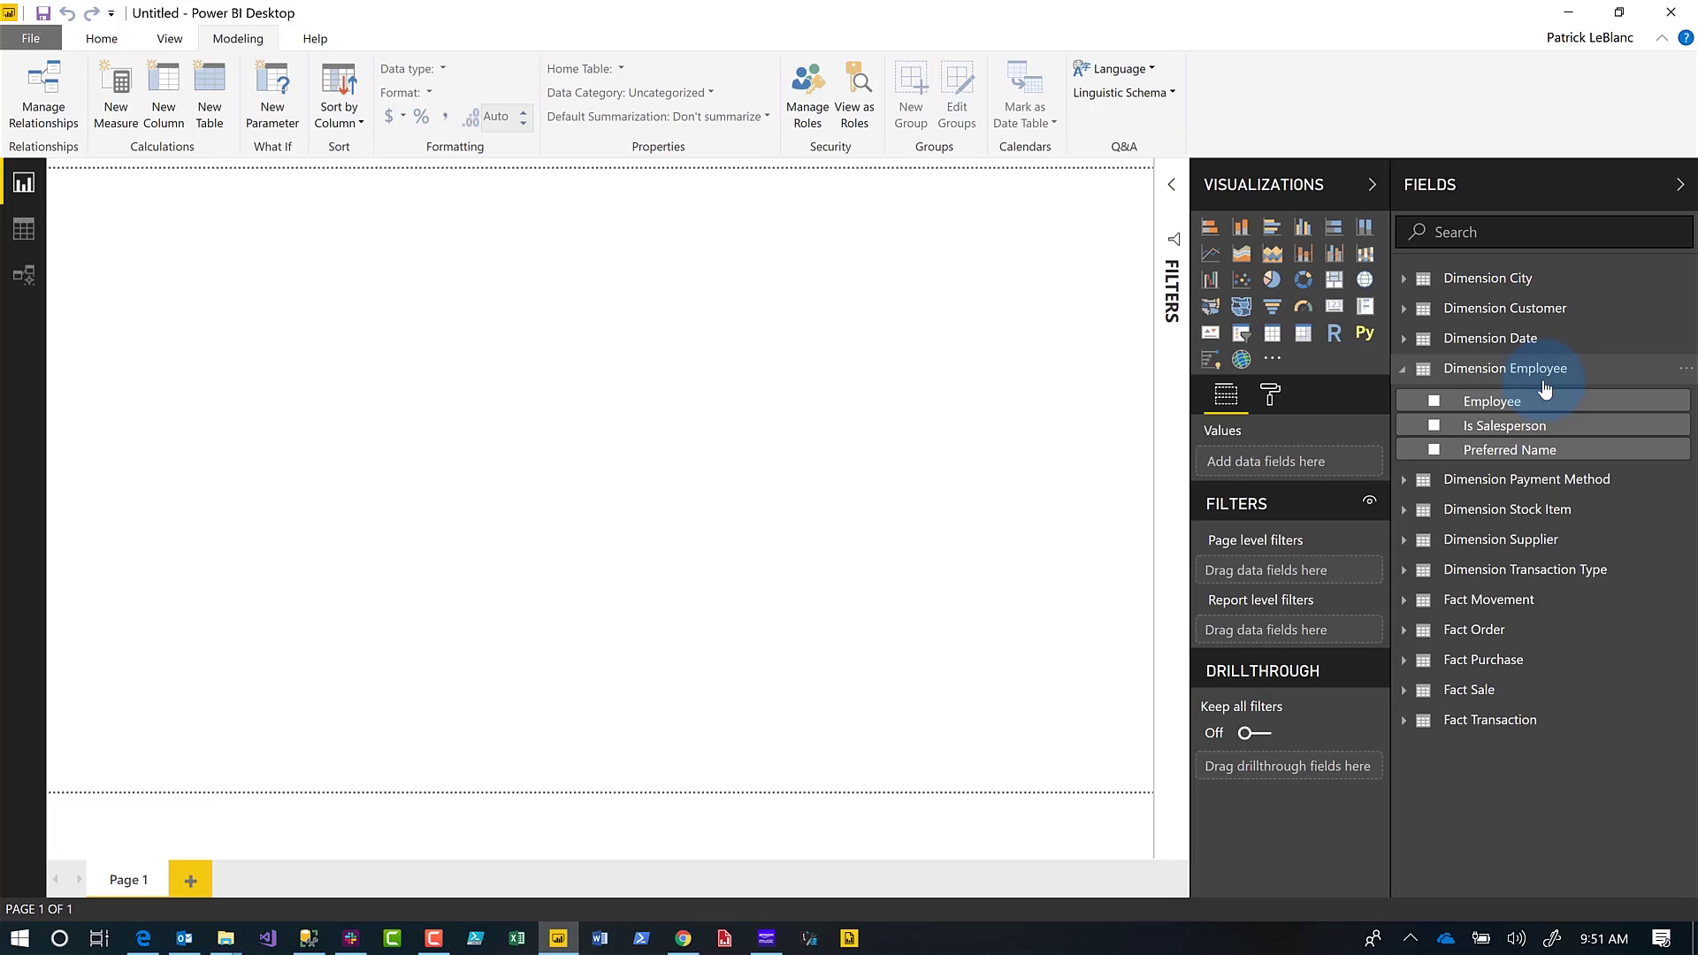
left_click(23, 277)
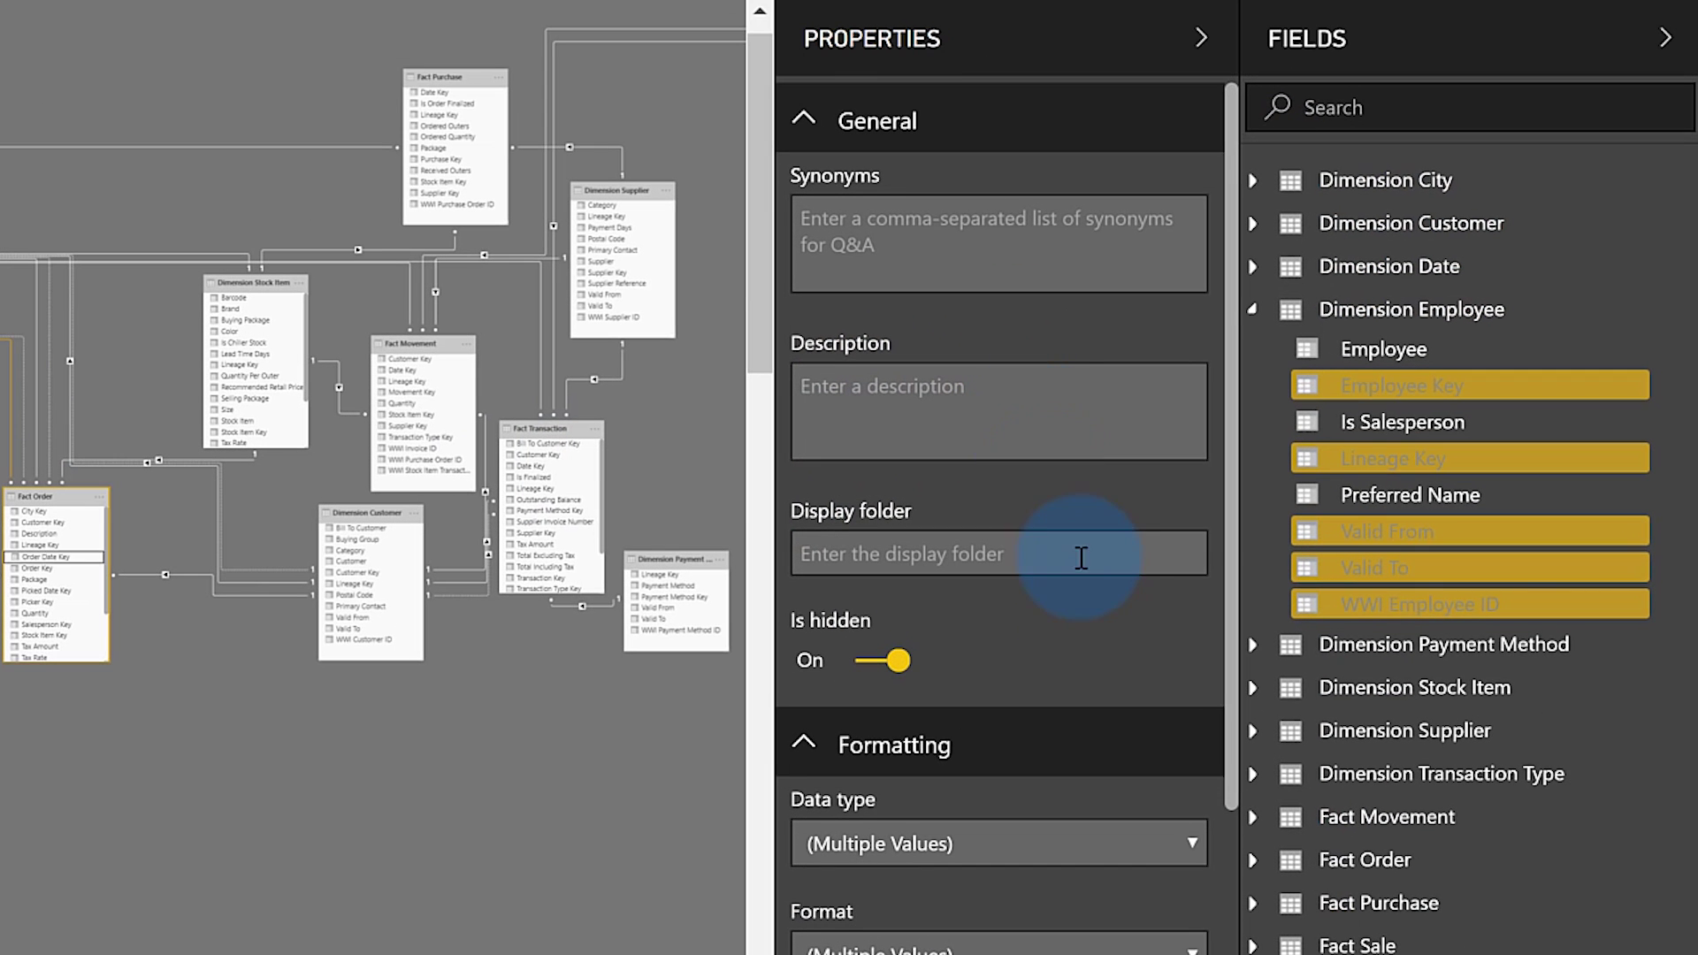
left_click(1291, 539)
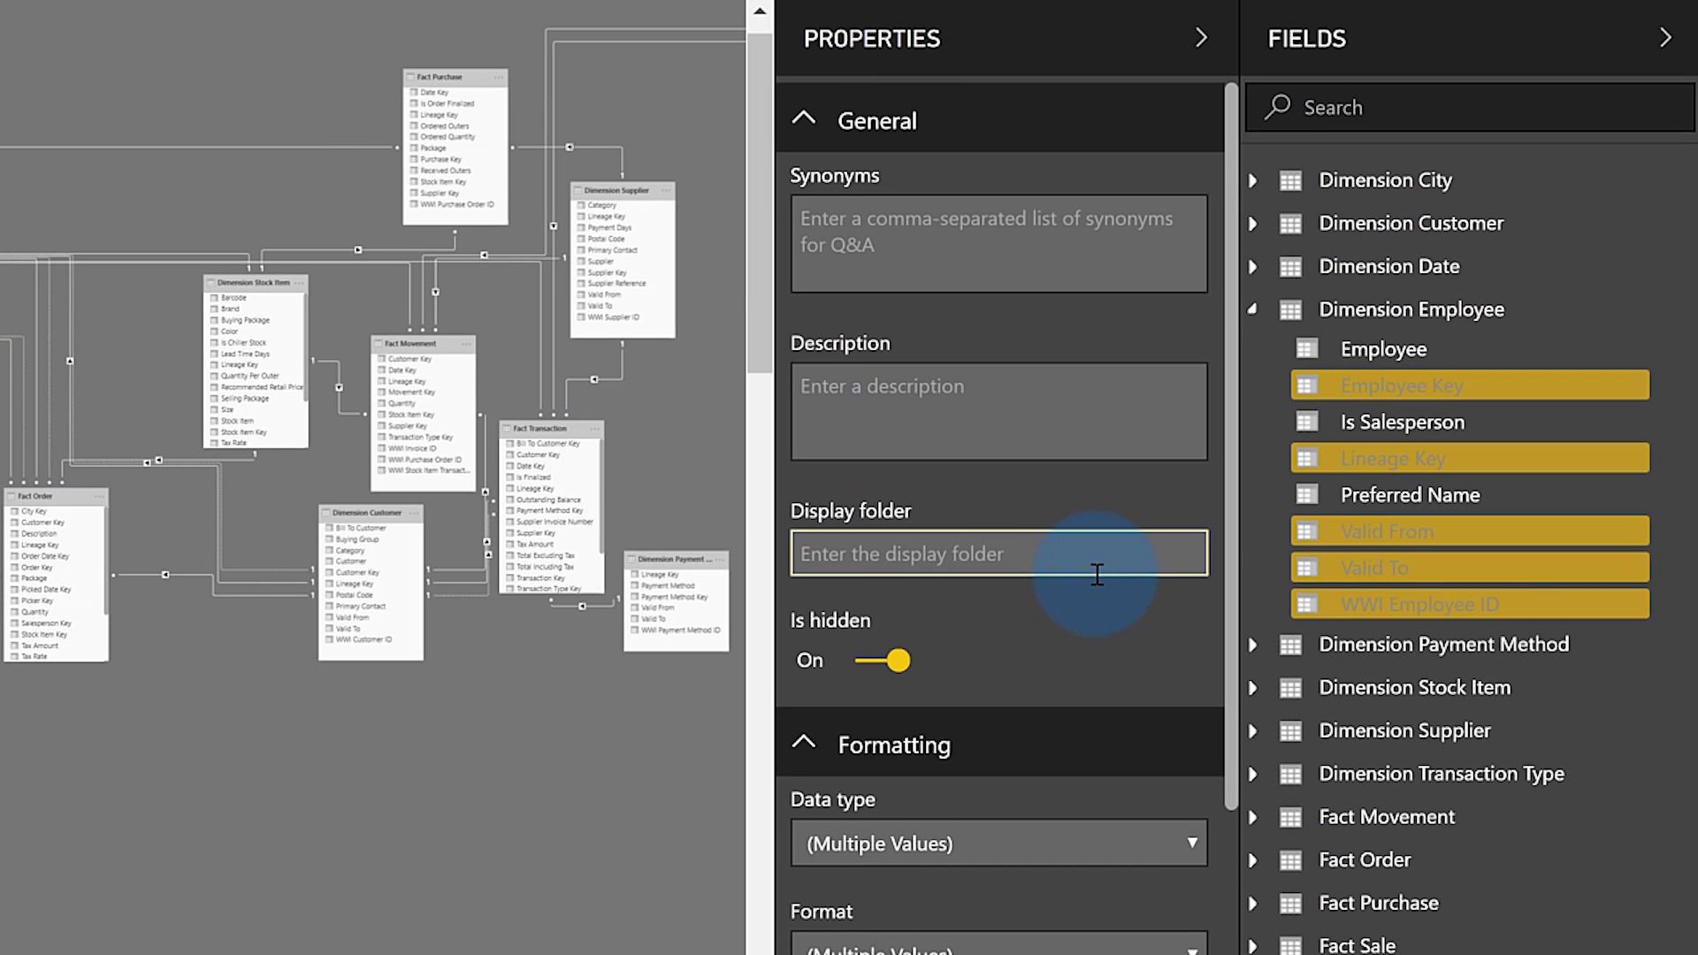
scroll(1092, 625, "down", 5)
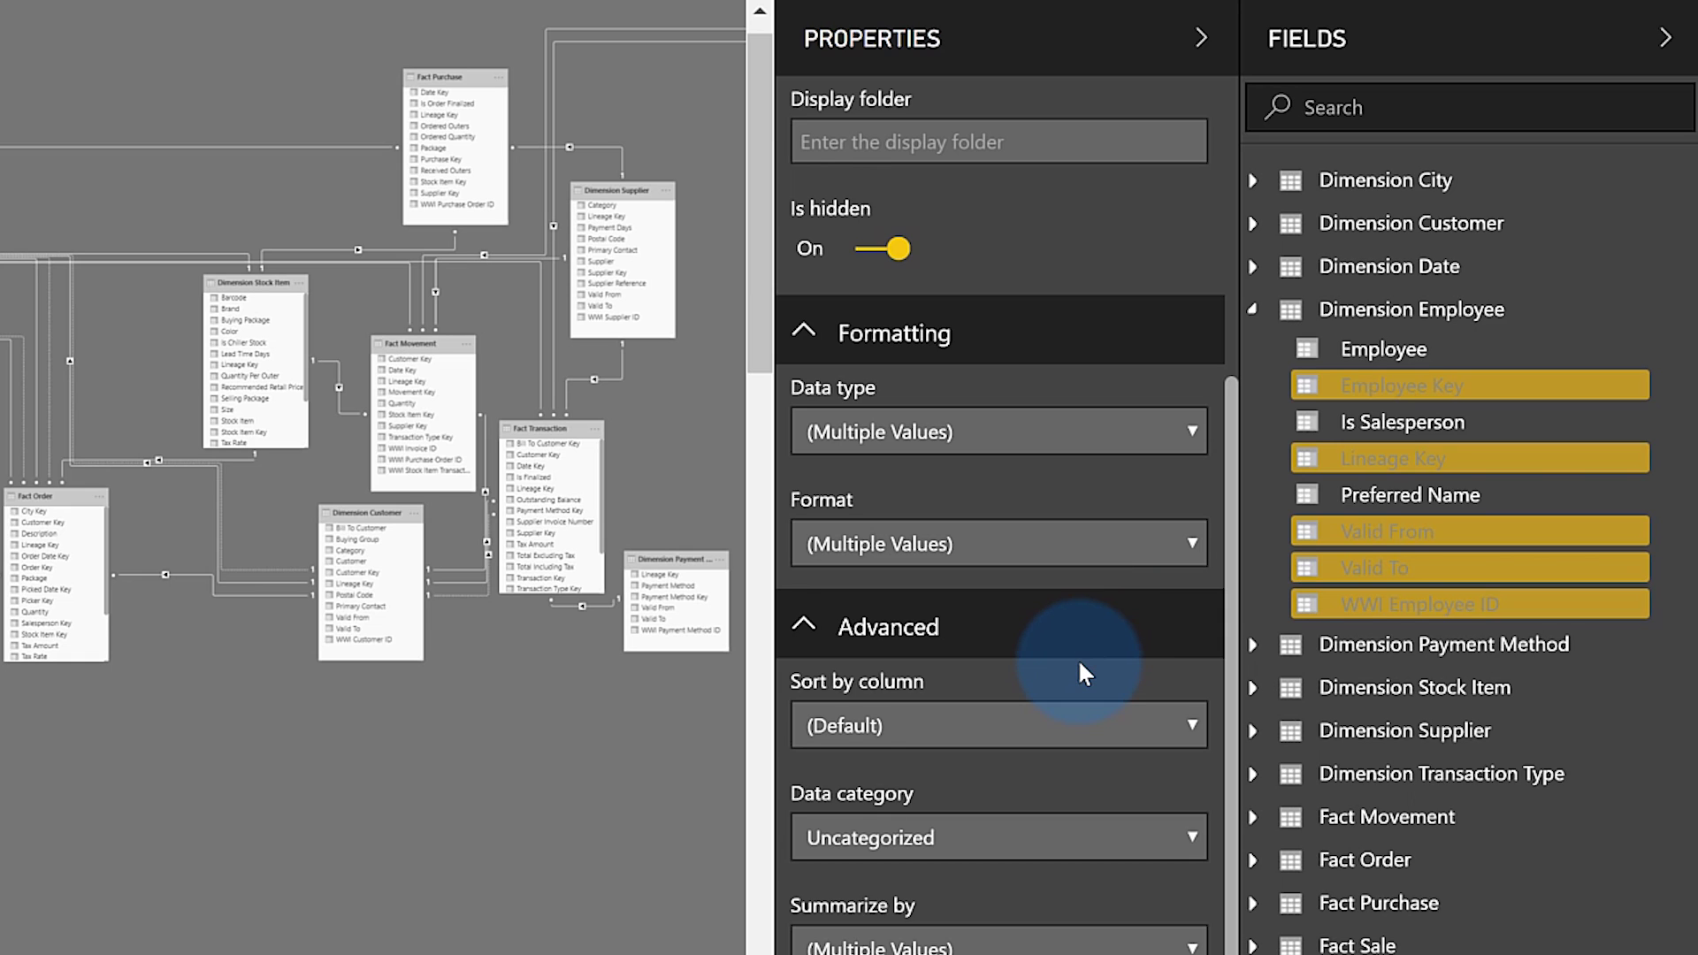
scroll(1081, 665, "up", 1)
scroll(1081, 665, "up", 4)
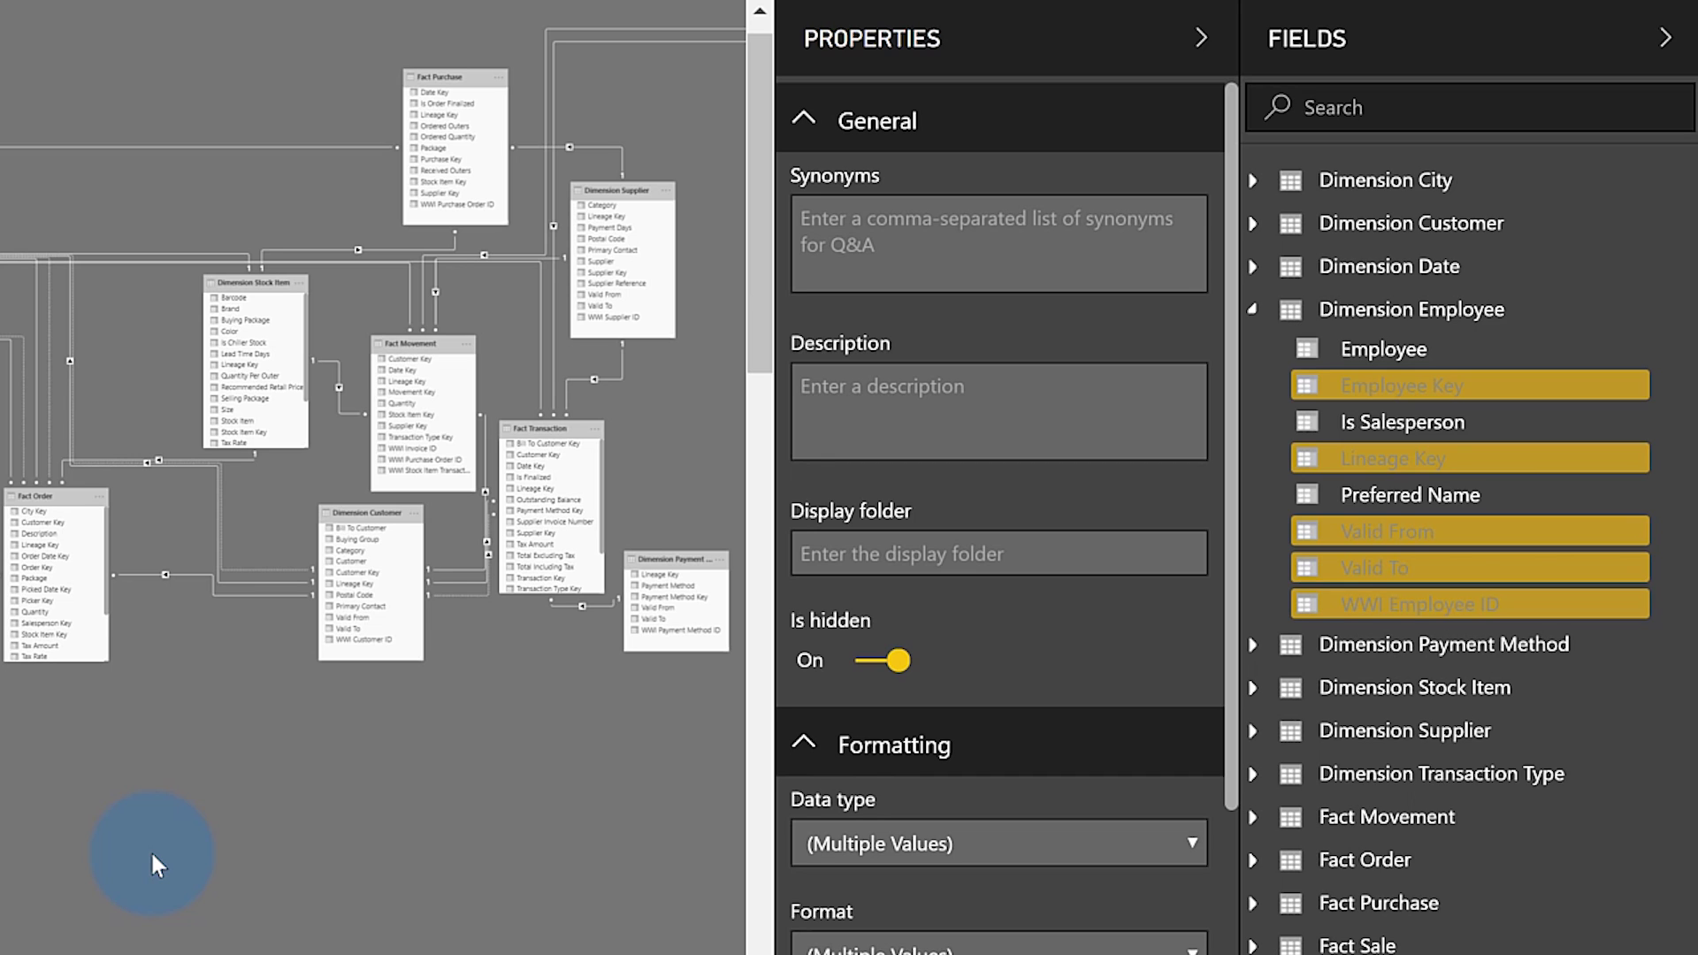
Step: Assign Calendar Year, Calendar Year Label and Fiscal Year in Dimension Date to a display folder named Year
left_click(1266, 323)
left_click(1252, 310)
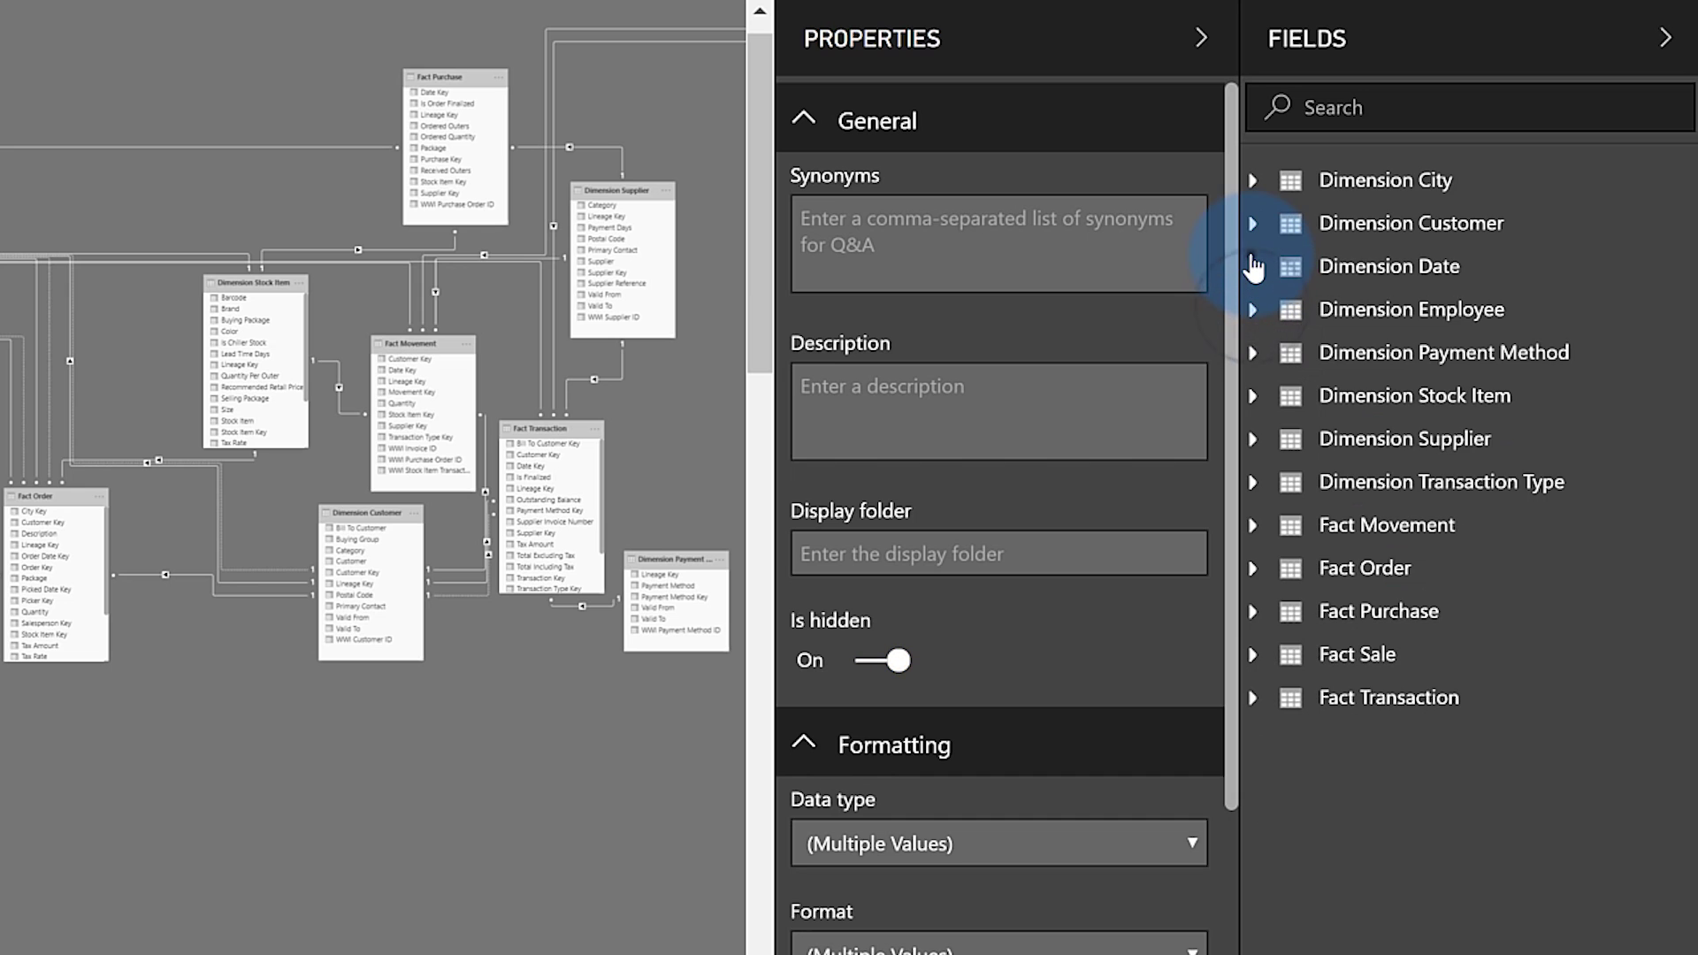
left_click(1253, 266)
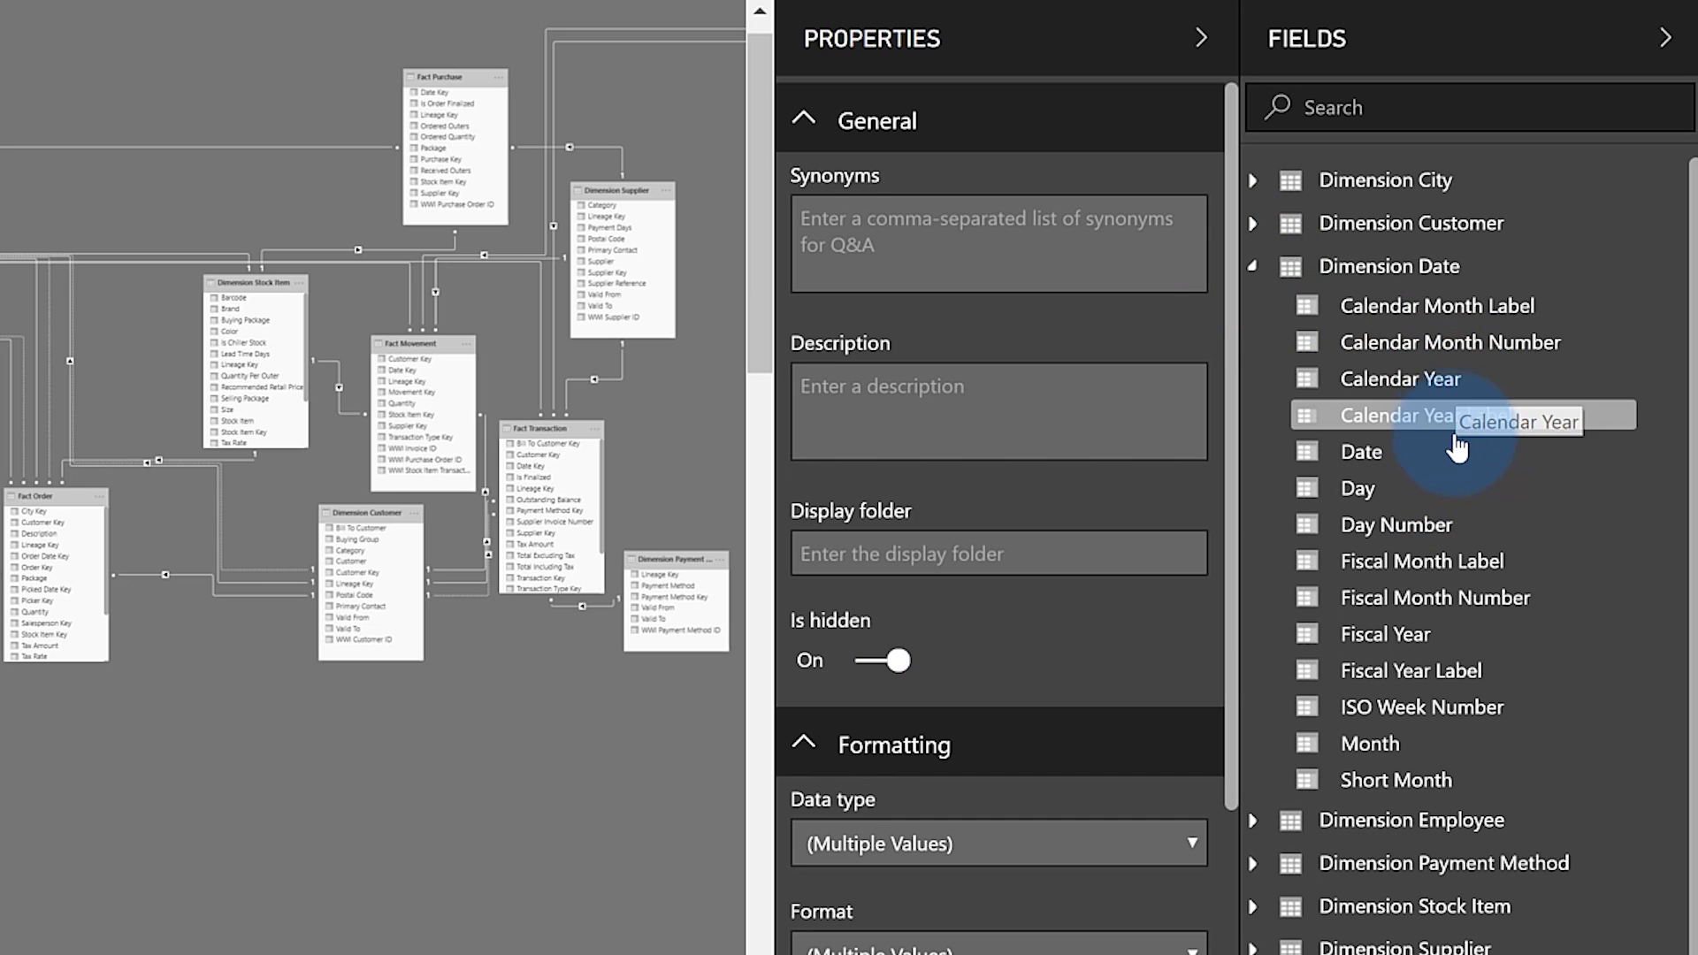
left_click(1440, 376)
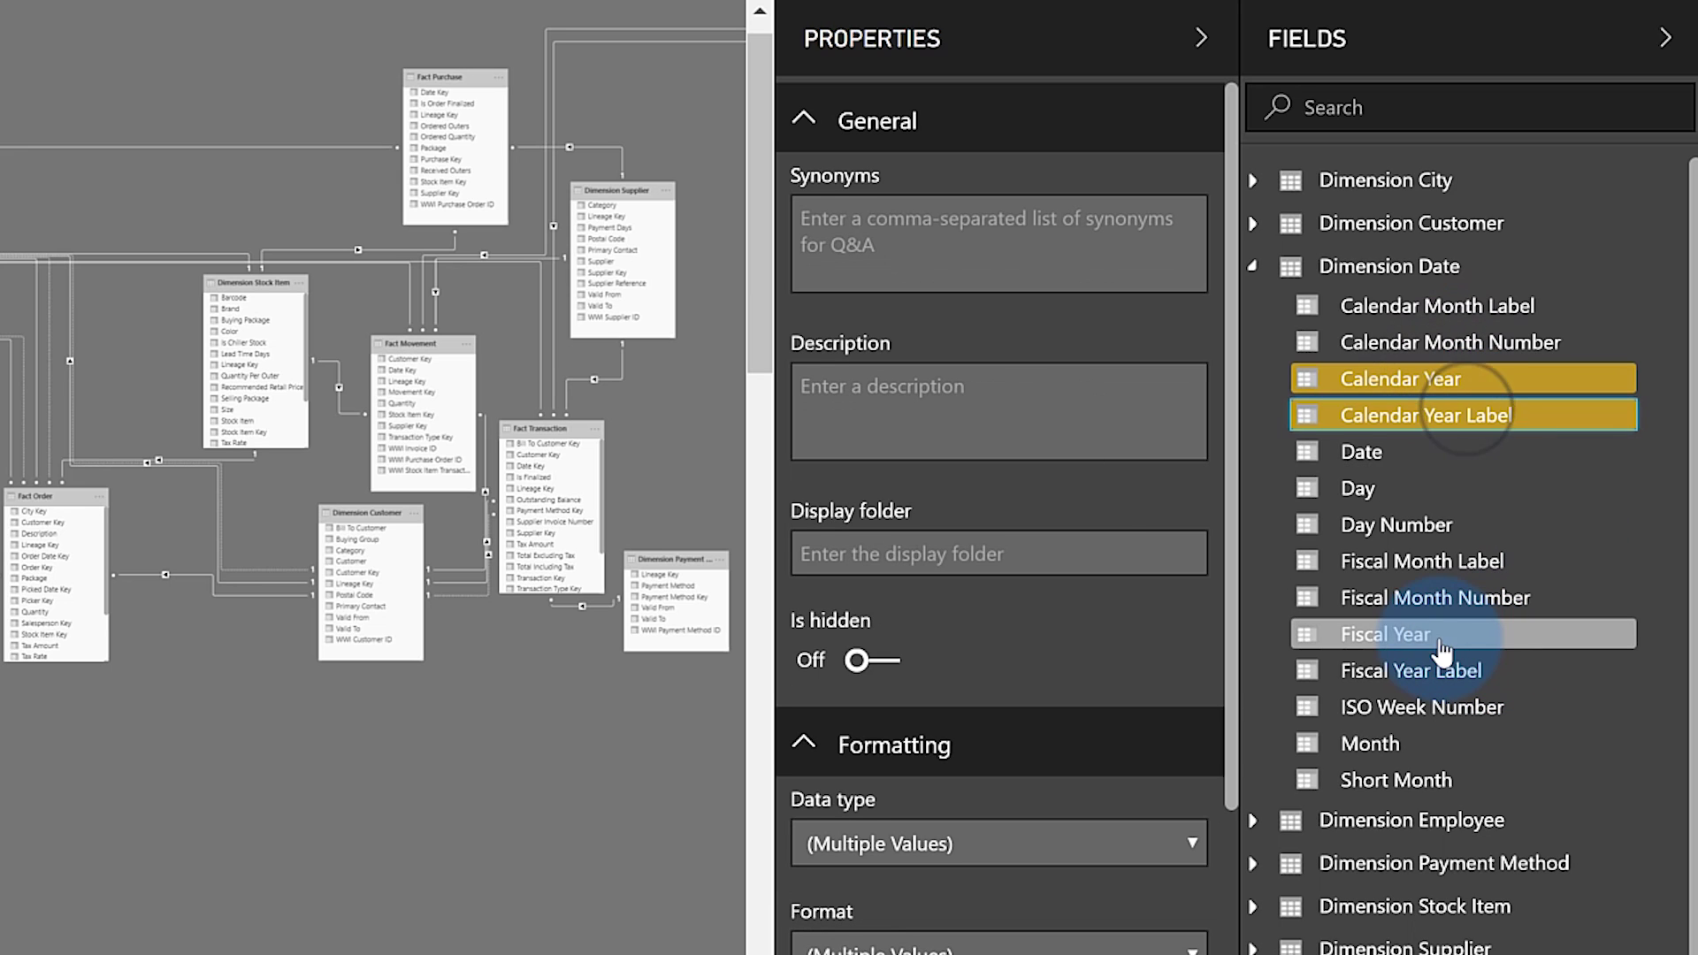
left_click(992, 560)
left_click(992, 559)
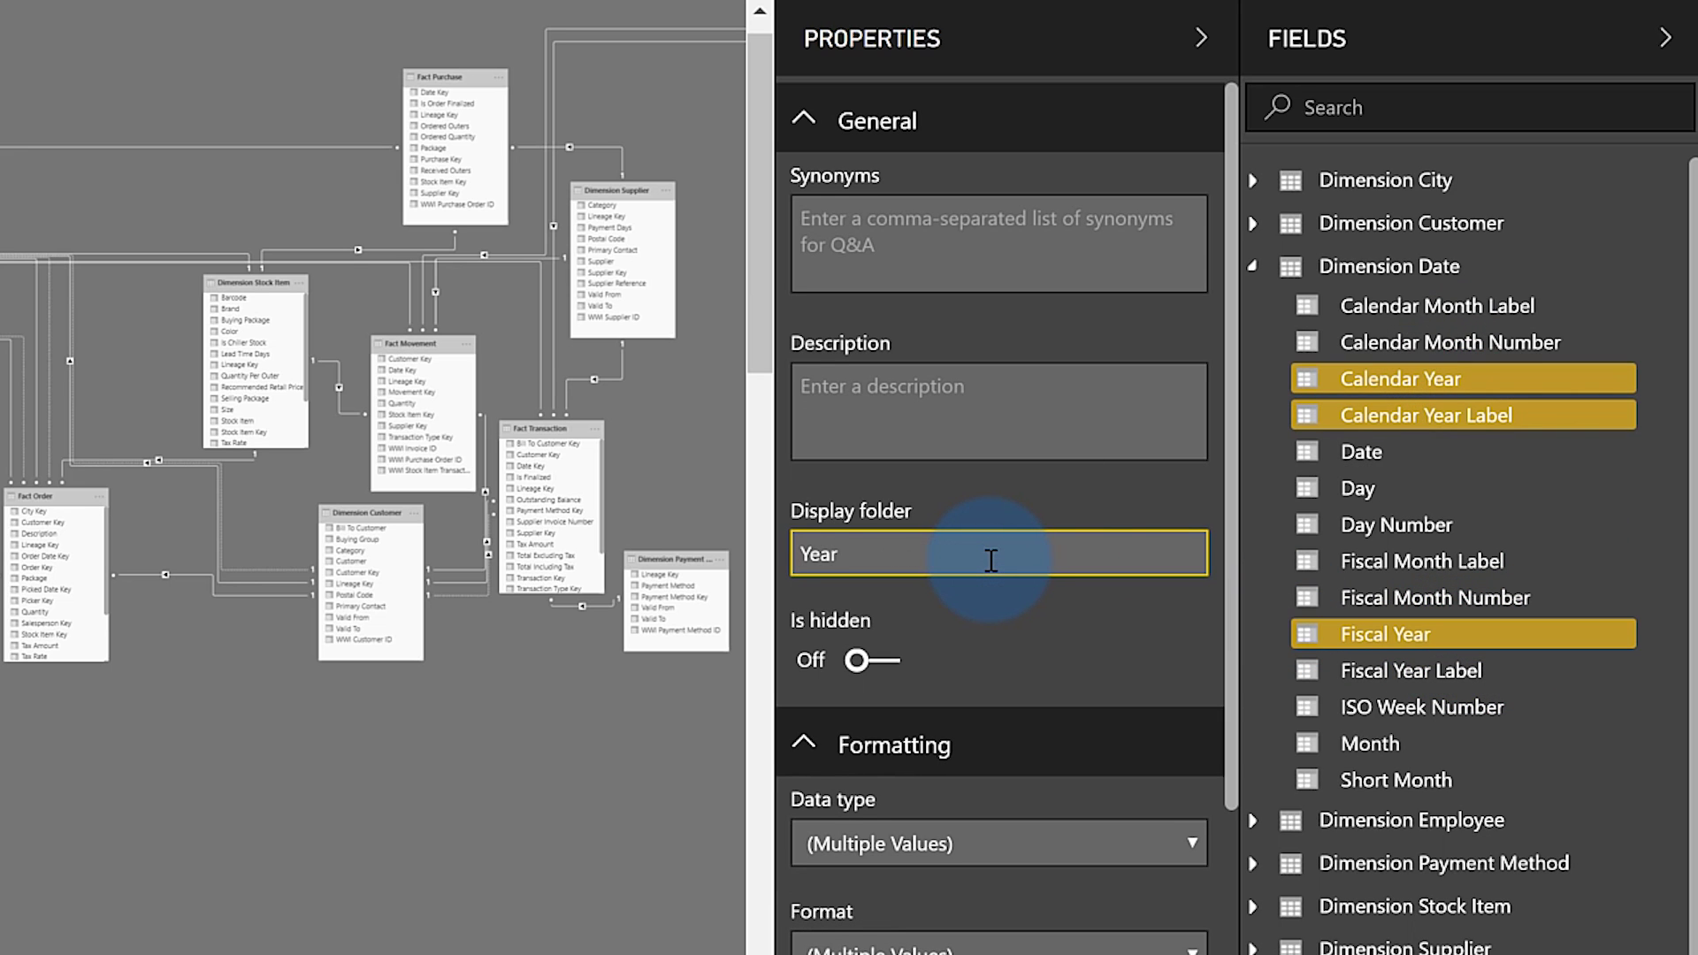
left_click(894, 429)
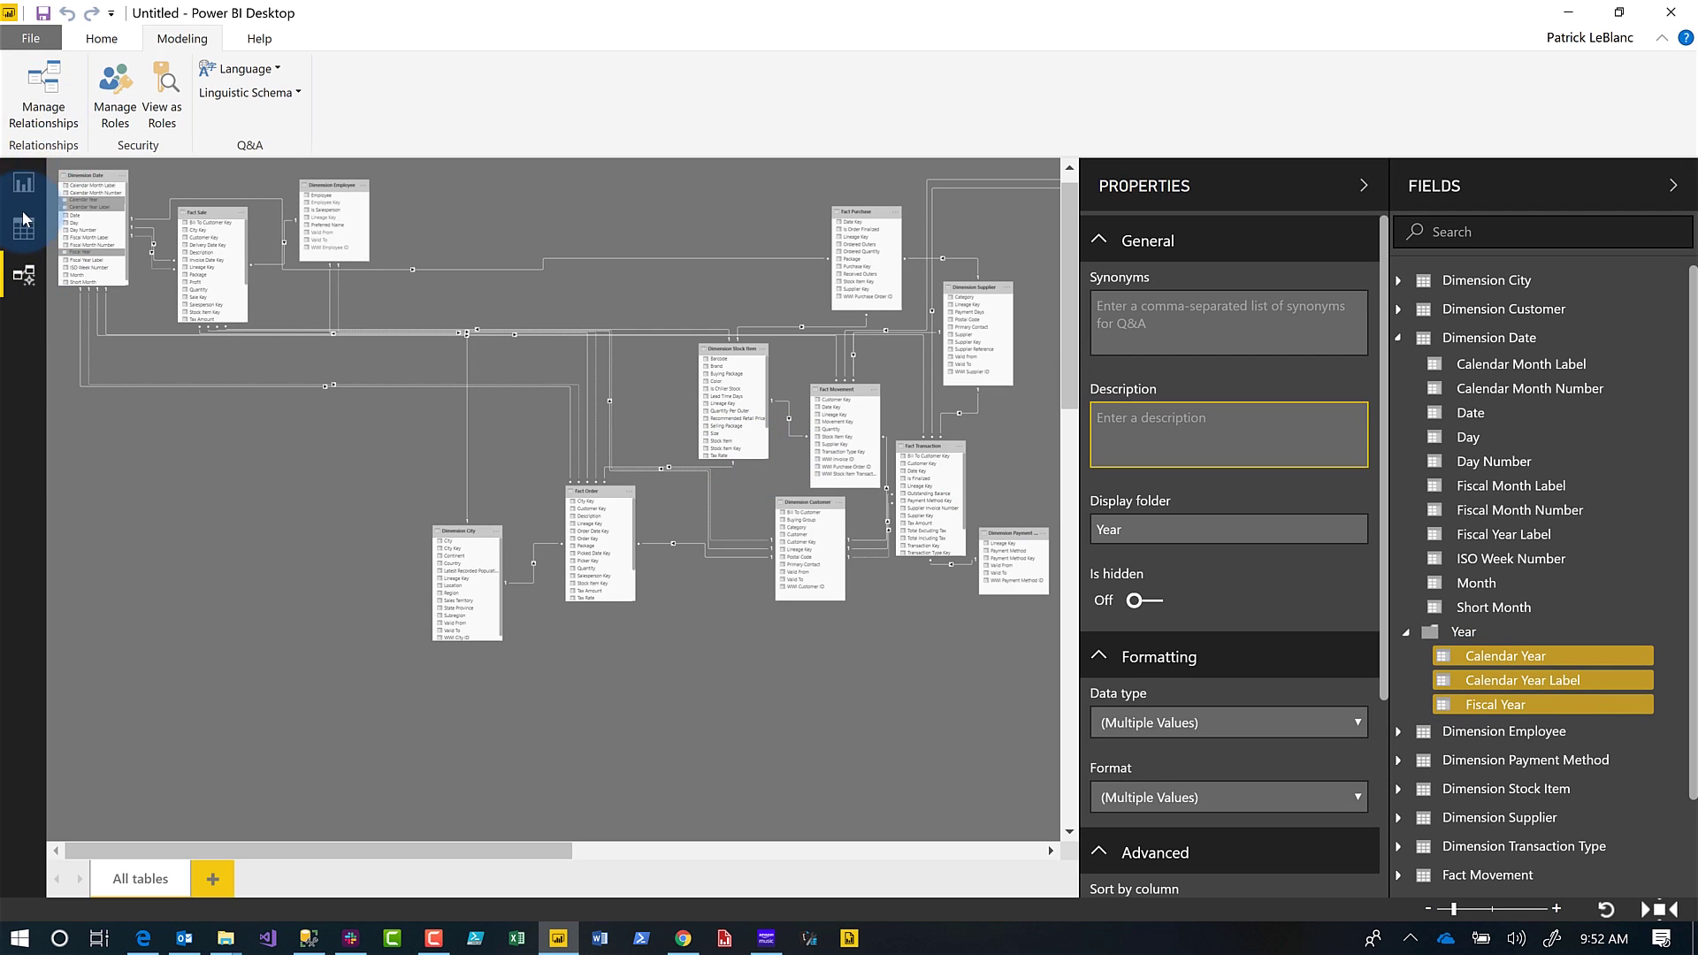
Step: Check the Year display folder and its contents under Dimension Date in the report view
left_click(23, 182)
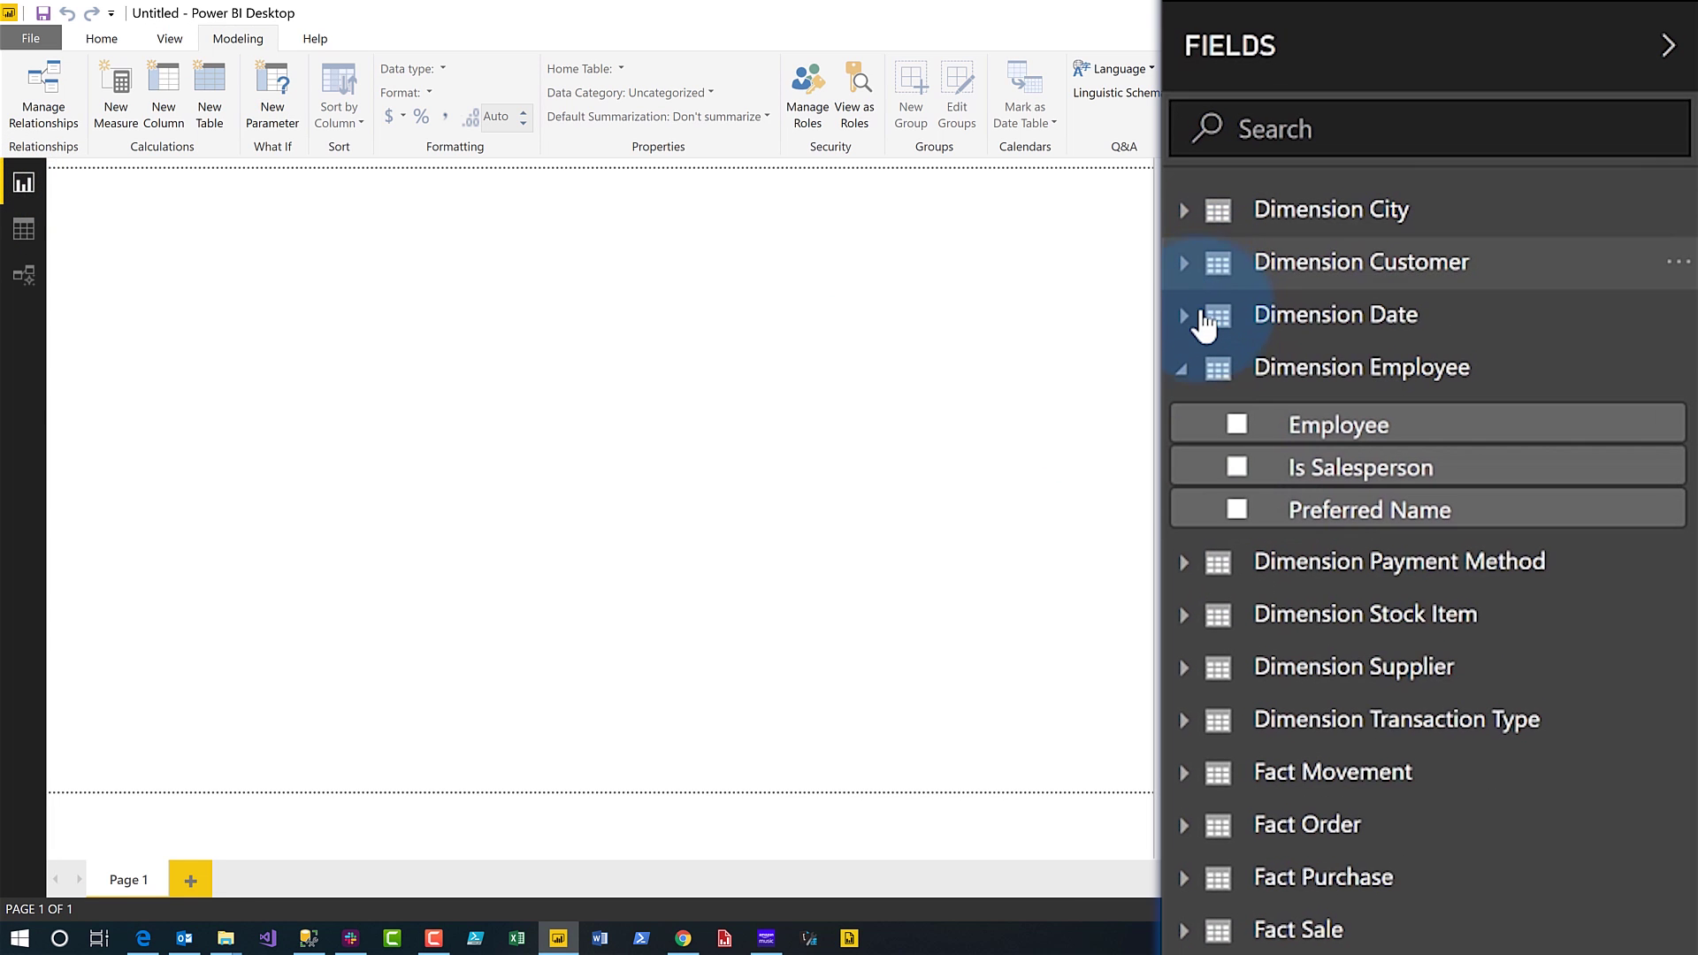
left_click(1183, 320)
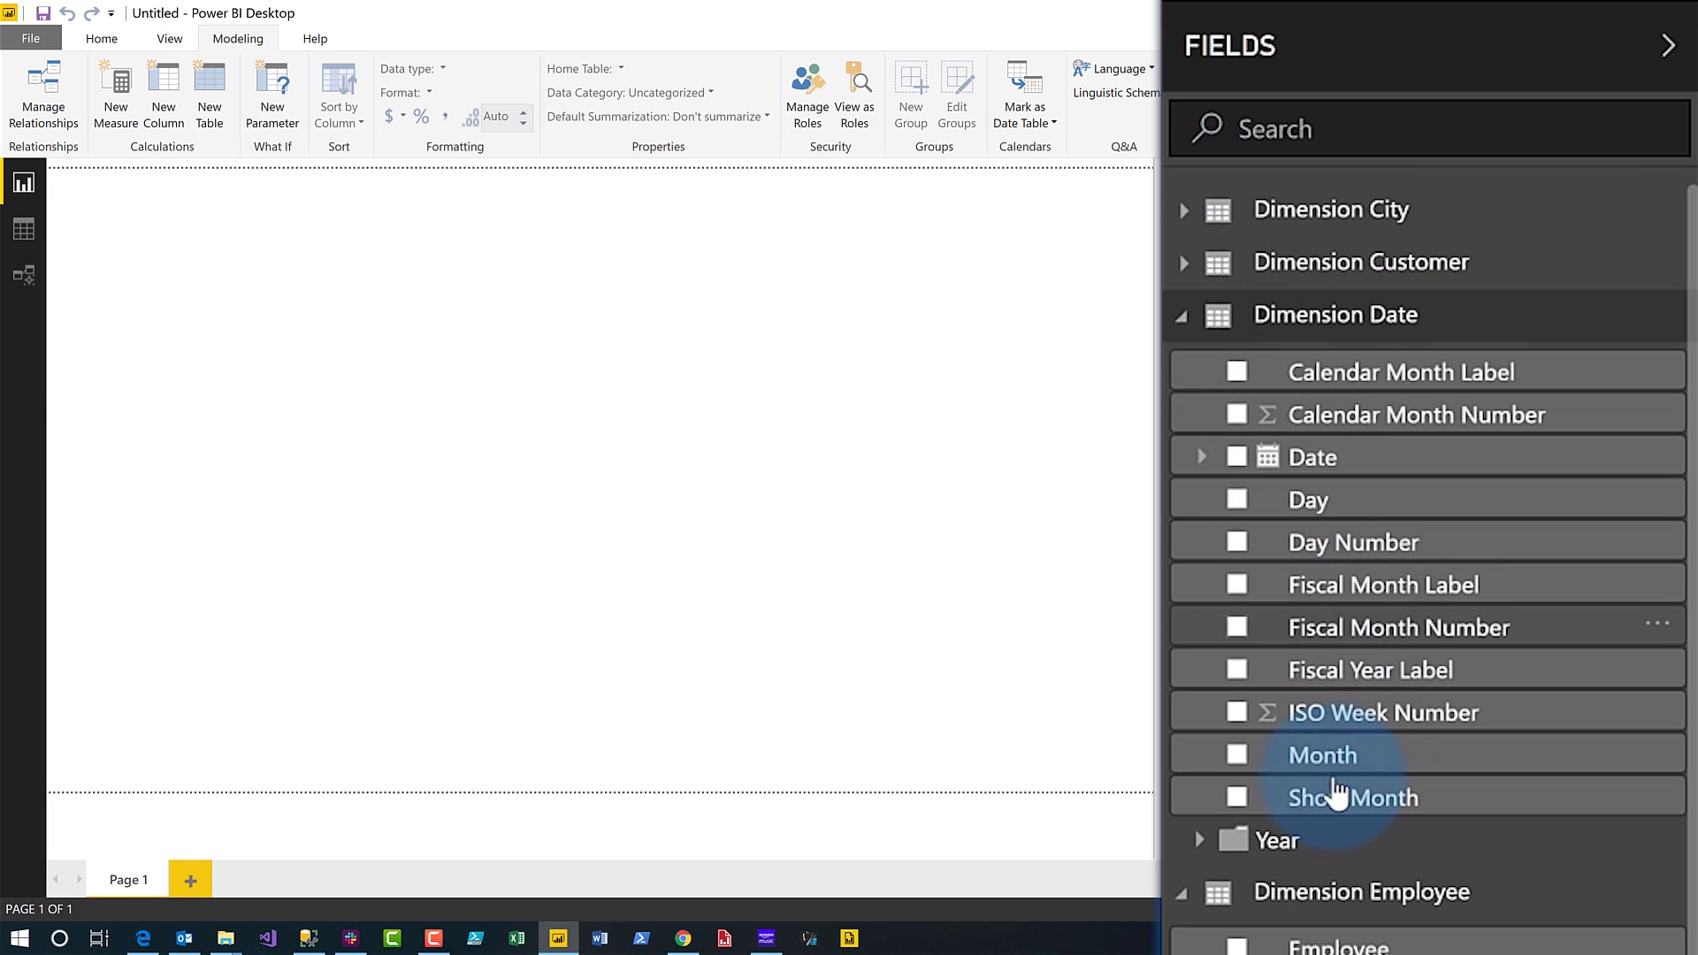
left_click(1199, 840)
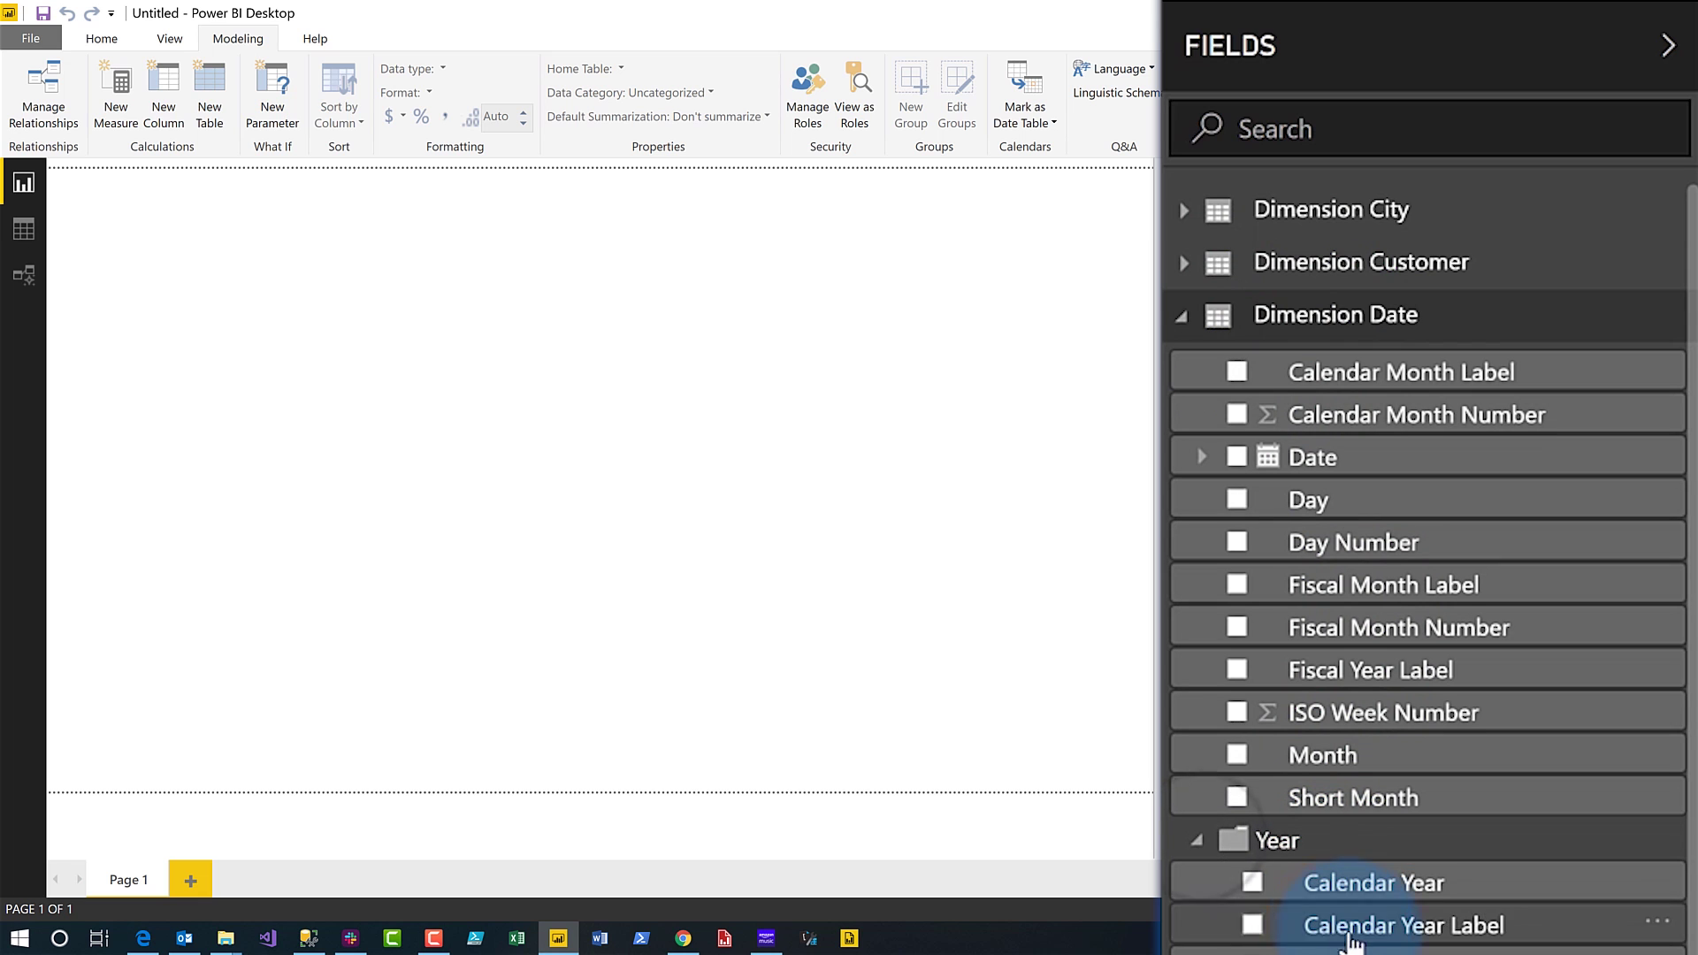
Step: Return to the model view and move Fiscal Year Label into the Year folder of Dimension Date
left_click(23, 276)
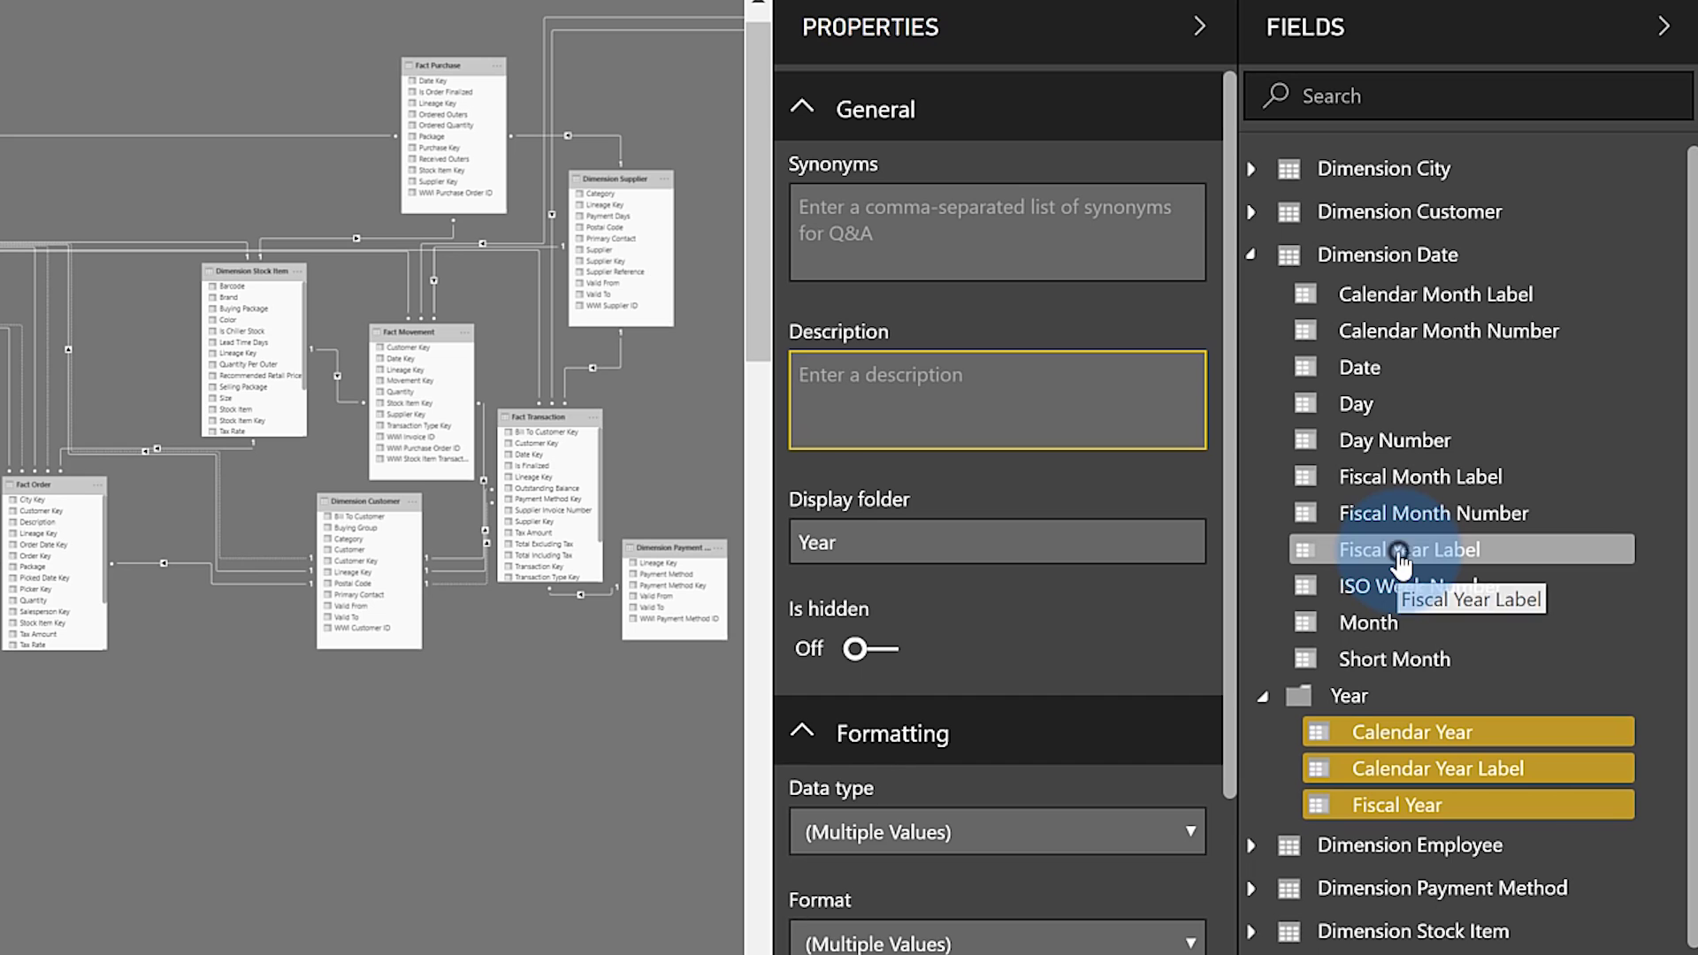
left_click(1401, 553)
left_click_drag(1395, 575, 1347, 703)
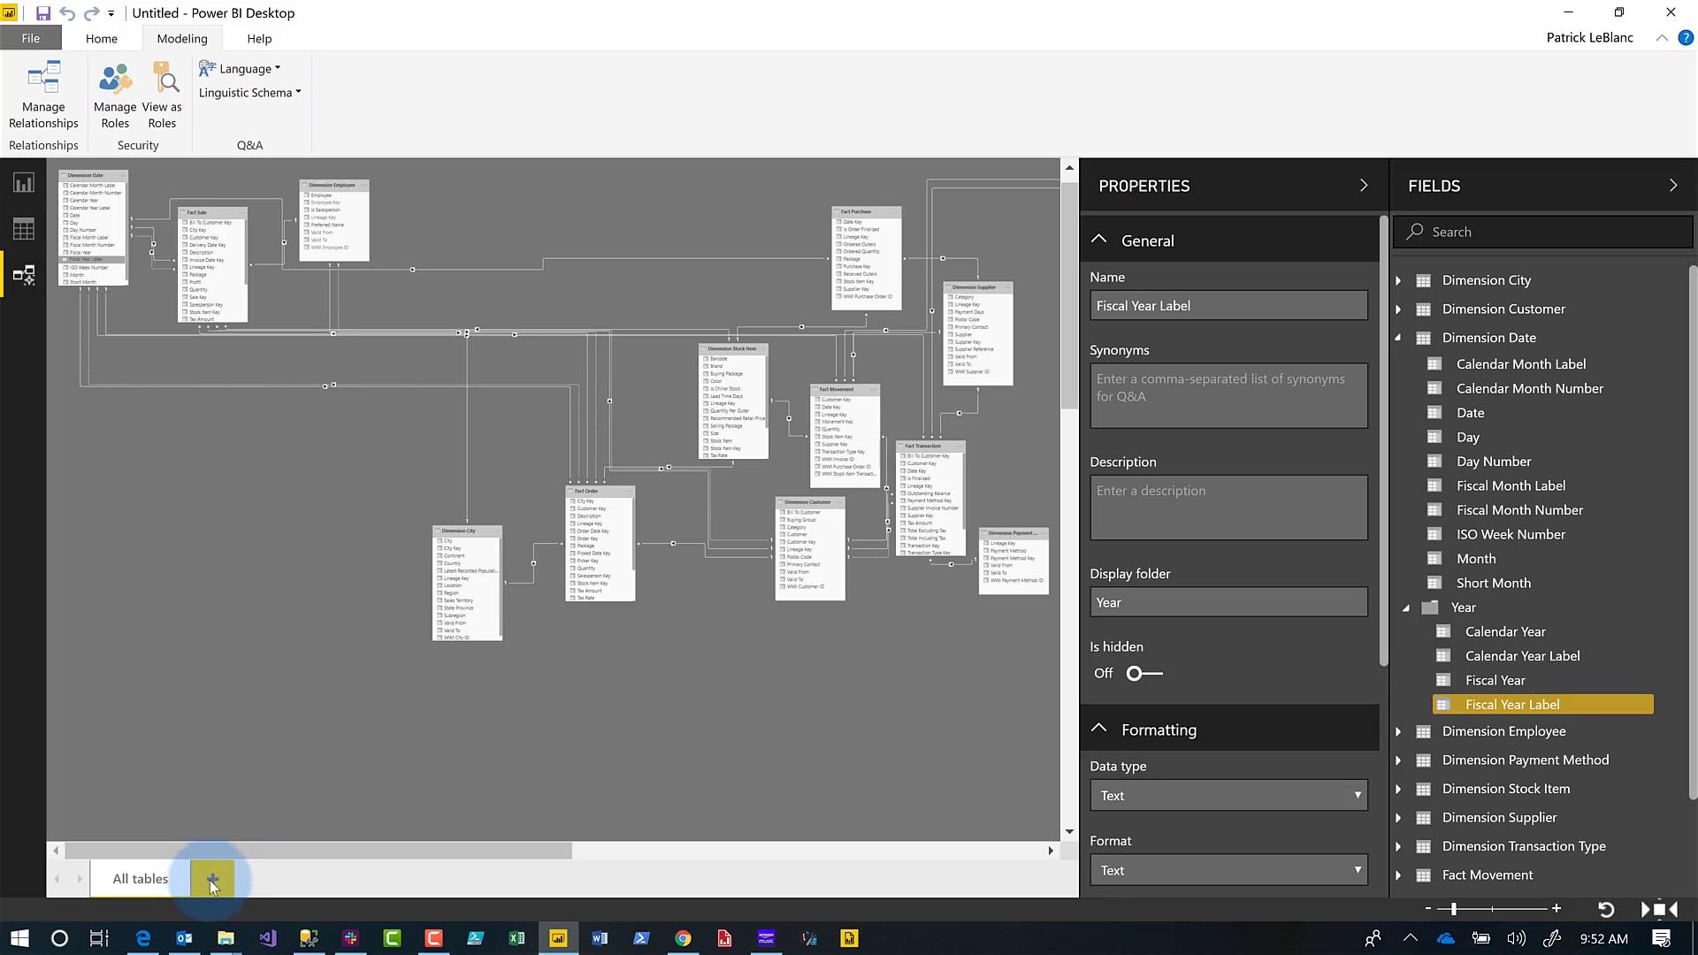
Step: Add a new diagram layout to the model view and name it Sales
left_click(215, 879)
double_click(234, 878)
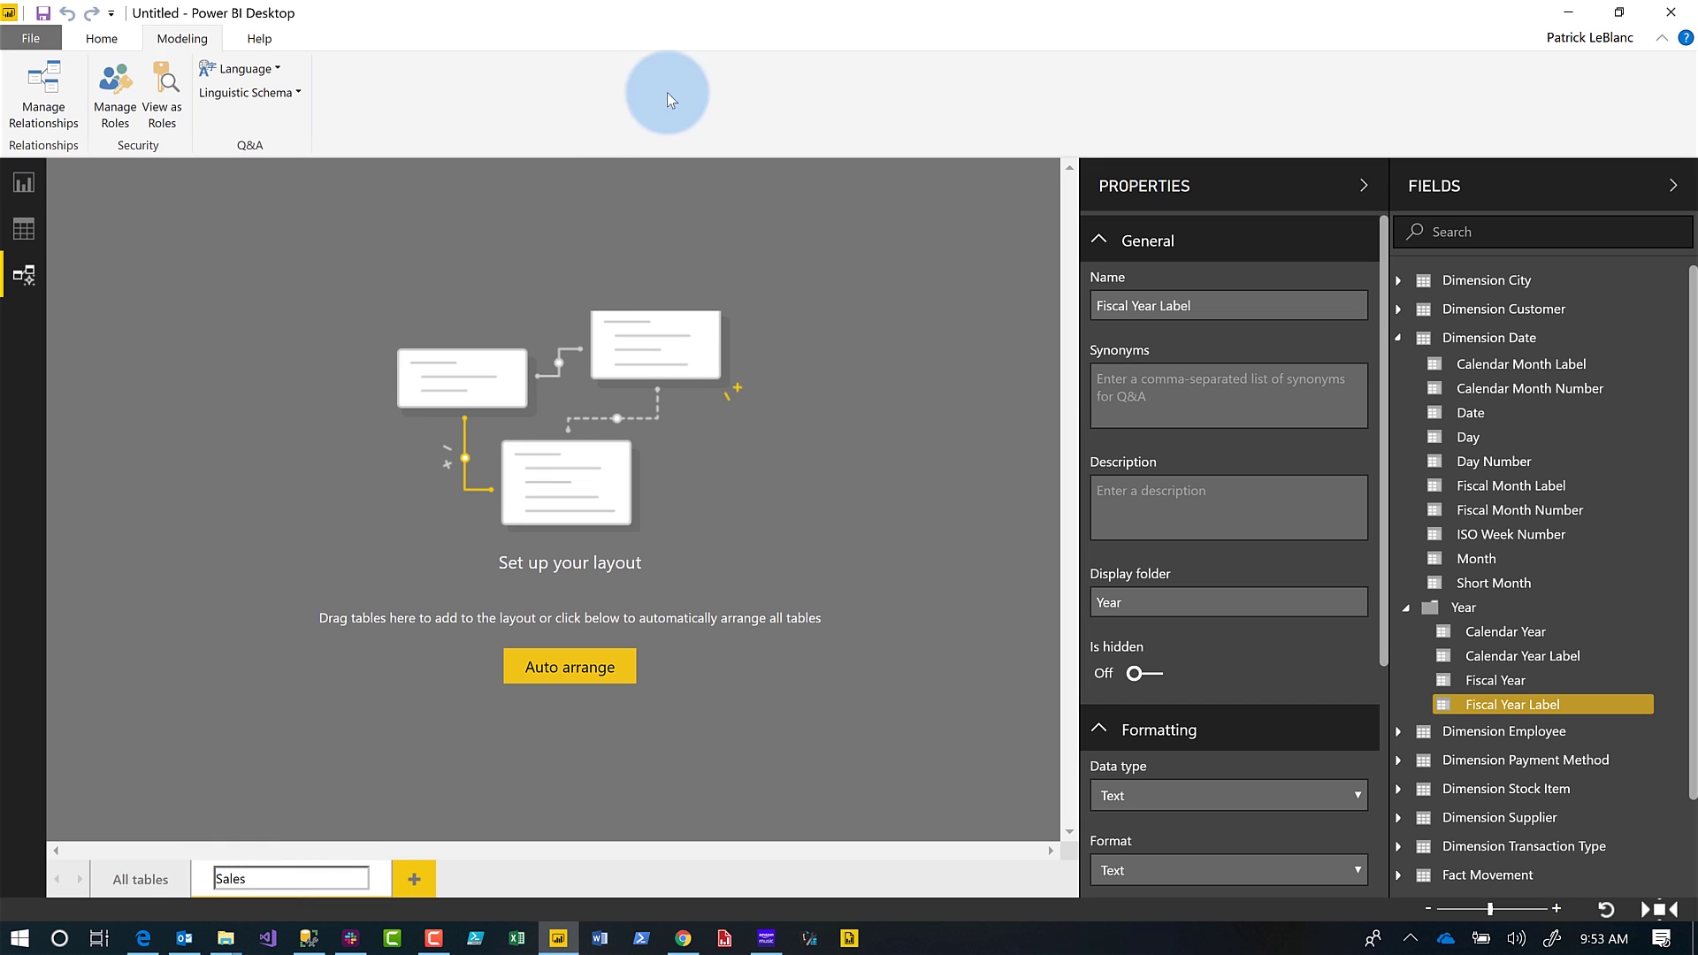
left_click(759, 433)
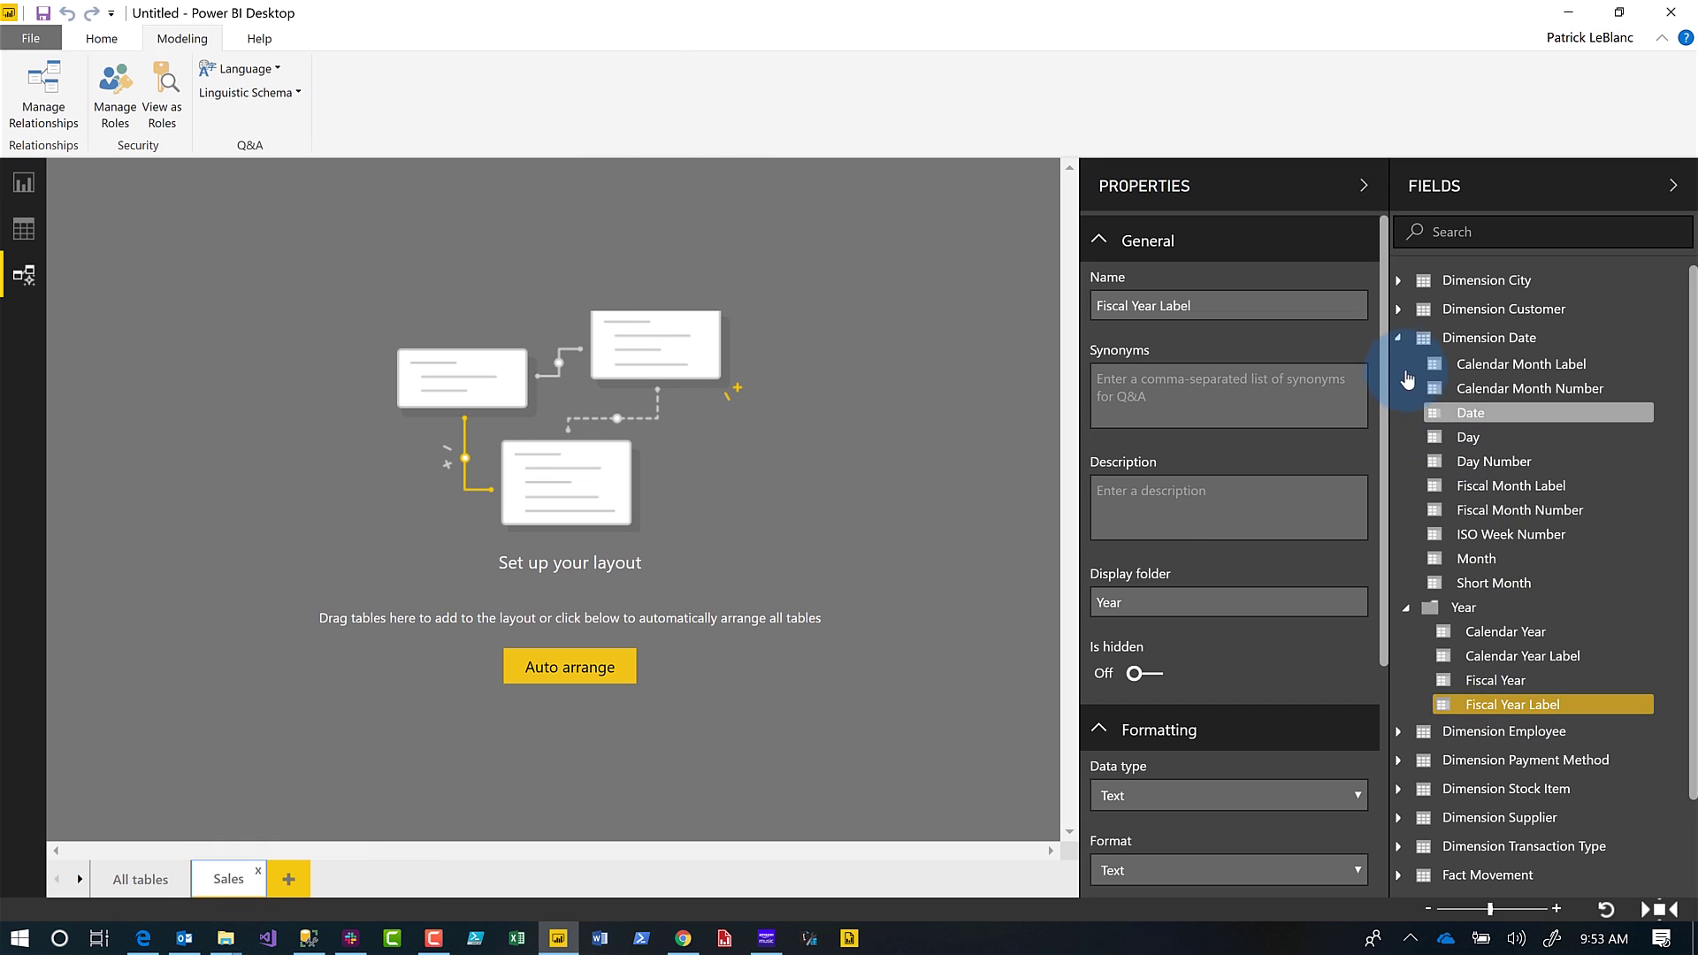
Step: Place the Fact Sale table on the Sales layout and add all its related tables
left_click(1399, 338)
left_click_drag(1495, 596, 698, 550)
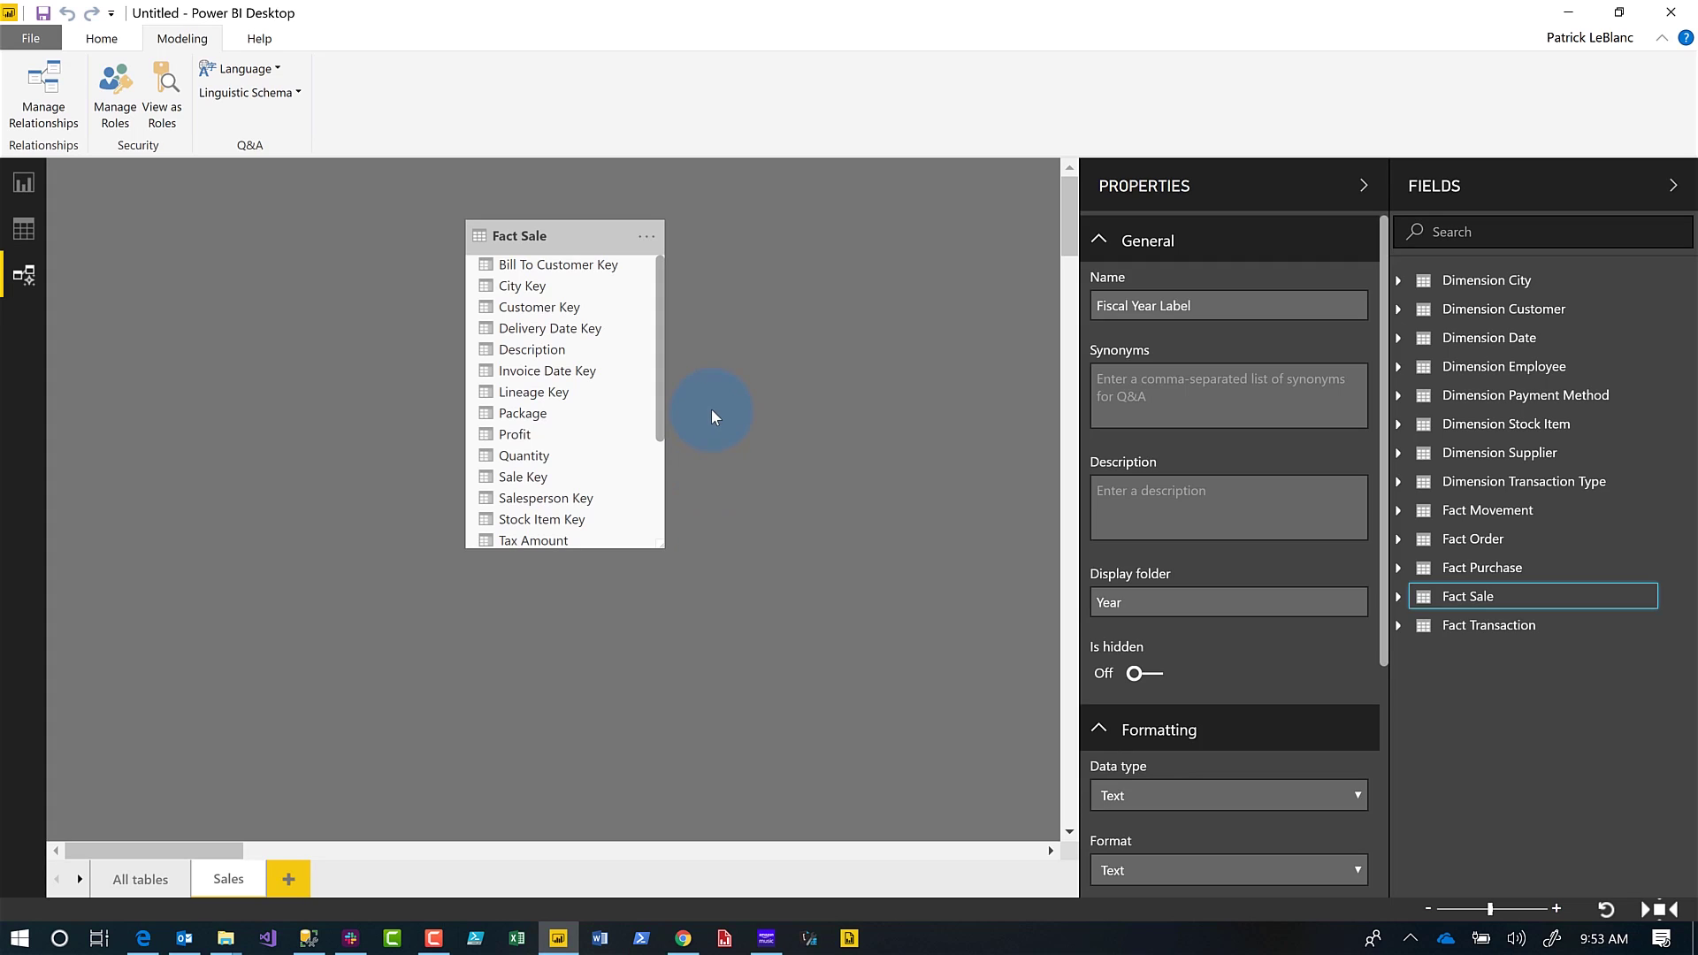
right_click(712, 410)
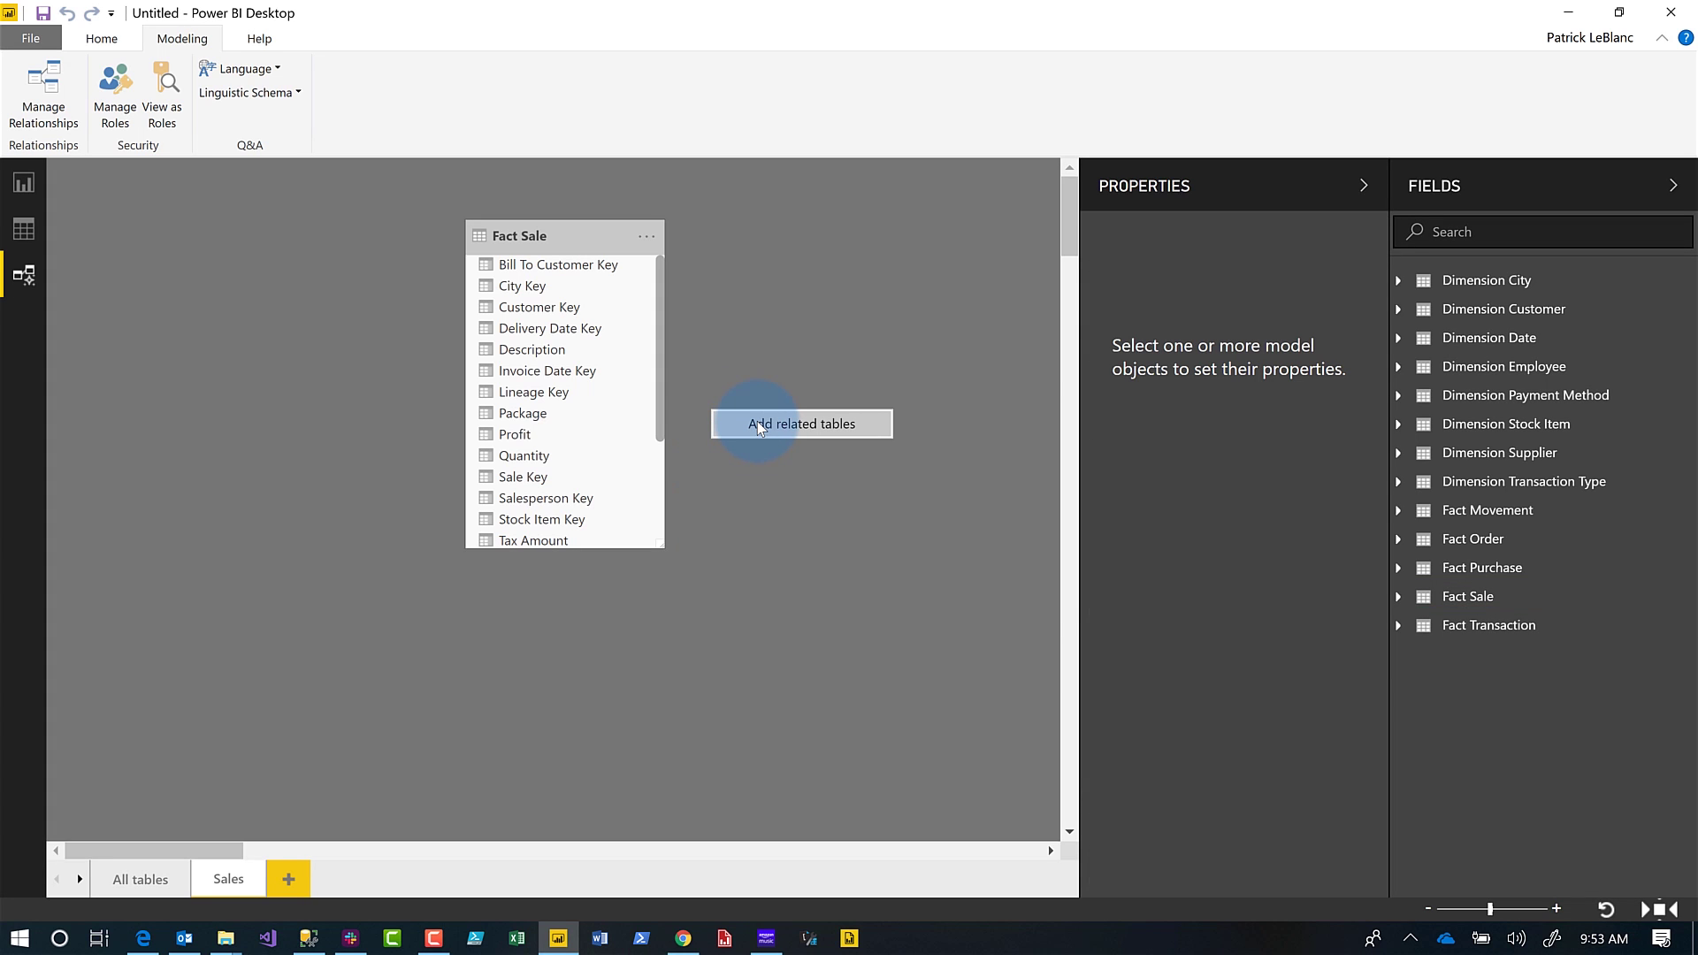
left_click(793, 426)
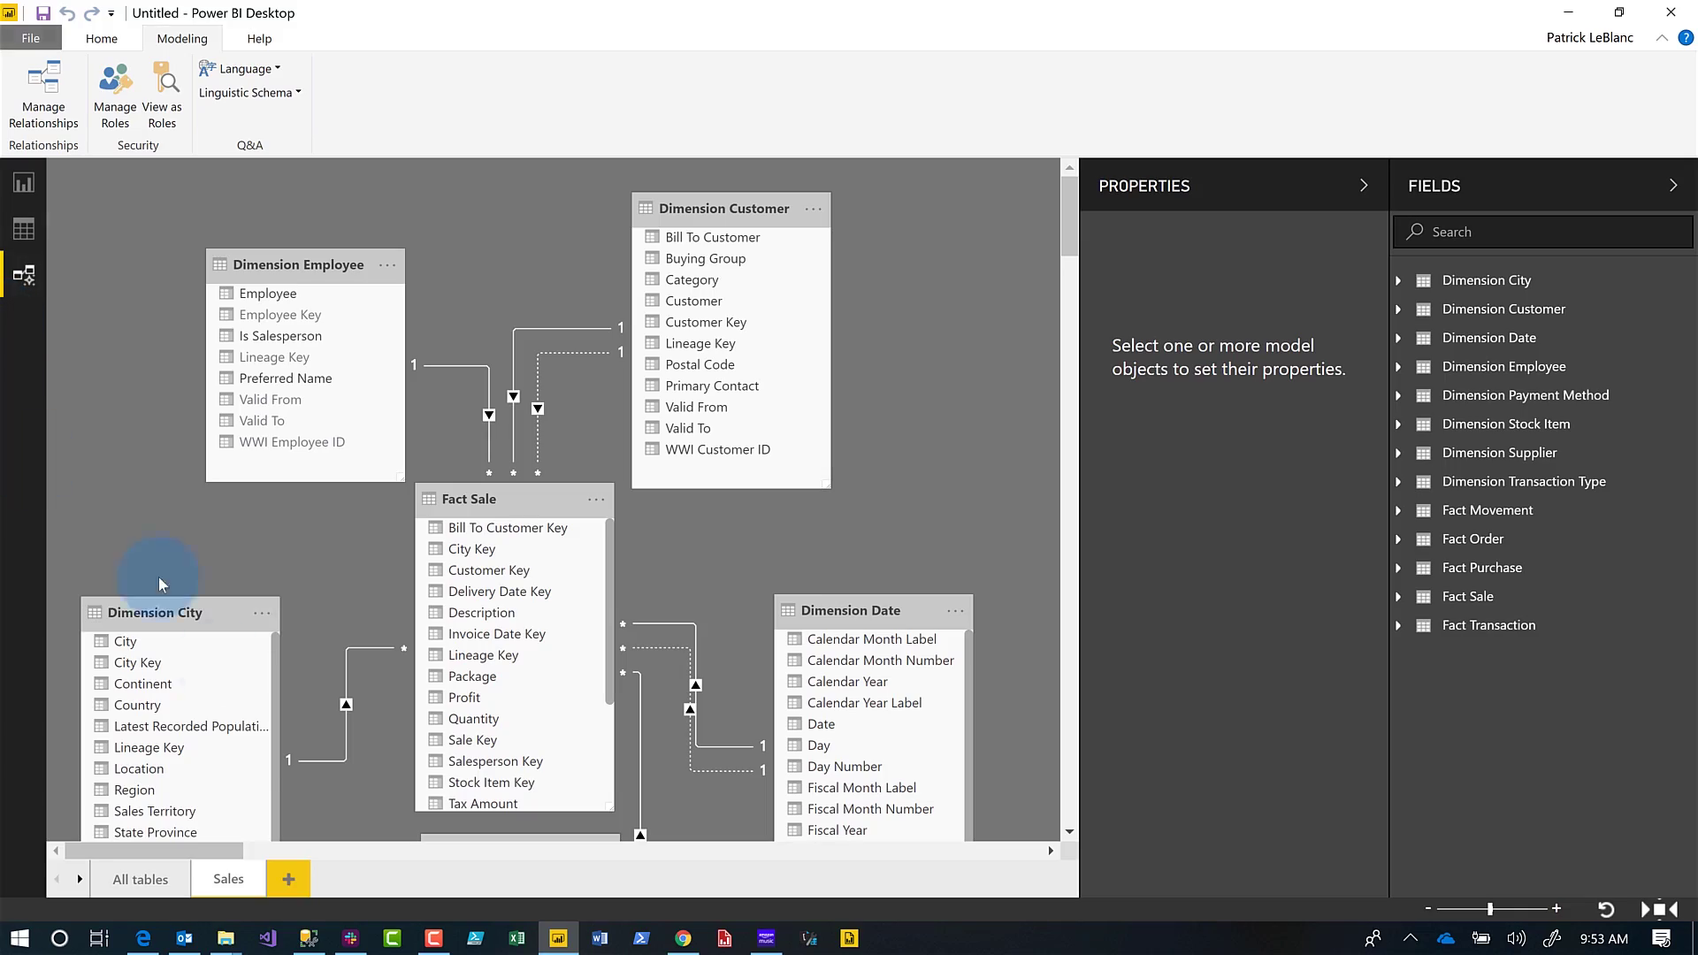
Step: Add another diagram layout and name it Purchase
left_click(289, 879)
double_click(297, 881)
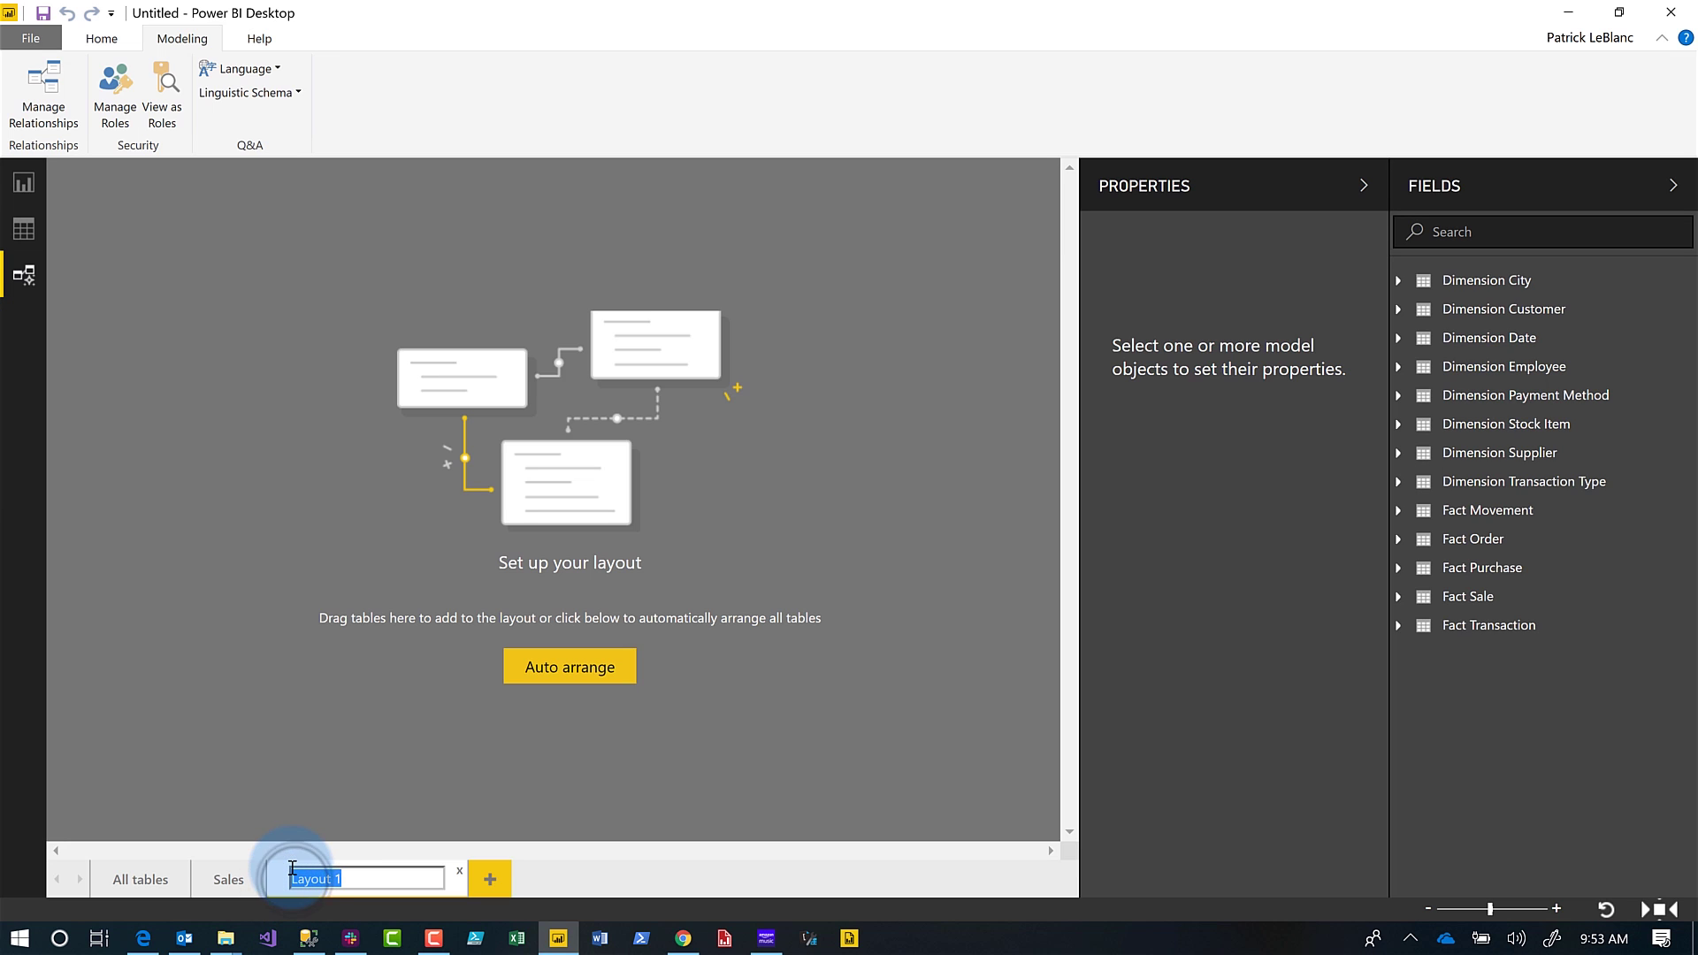
type("Purchas")
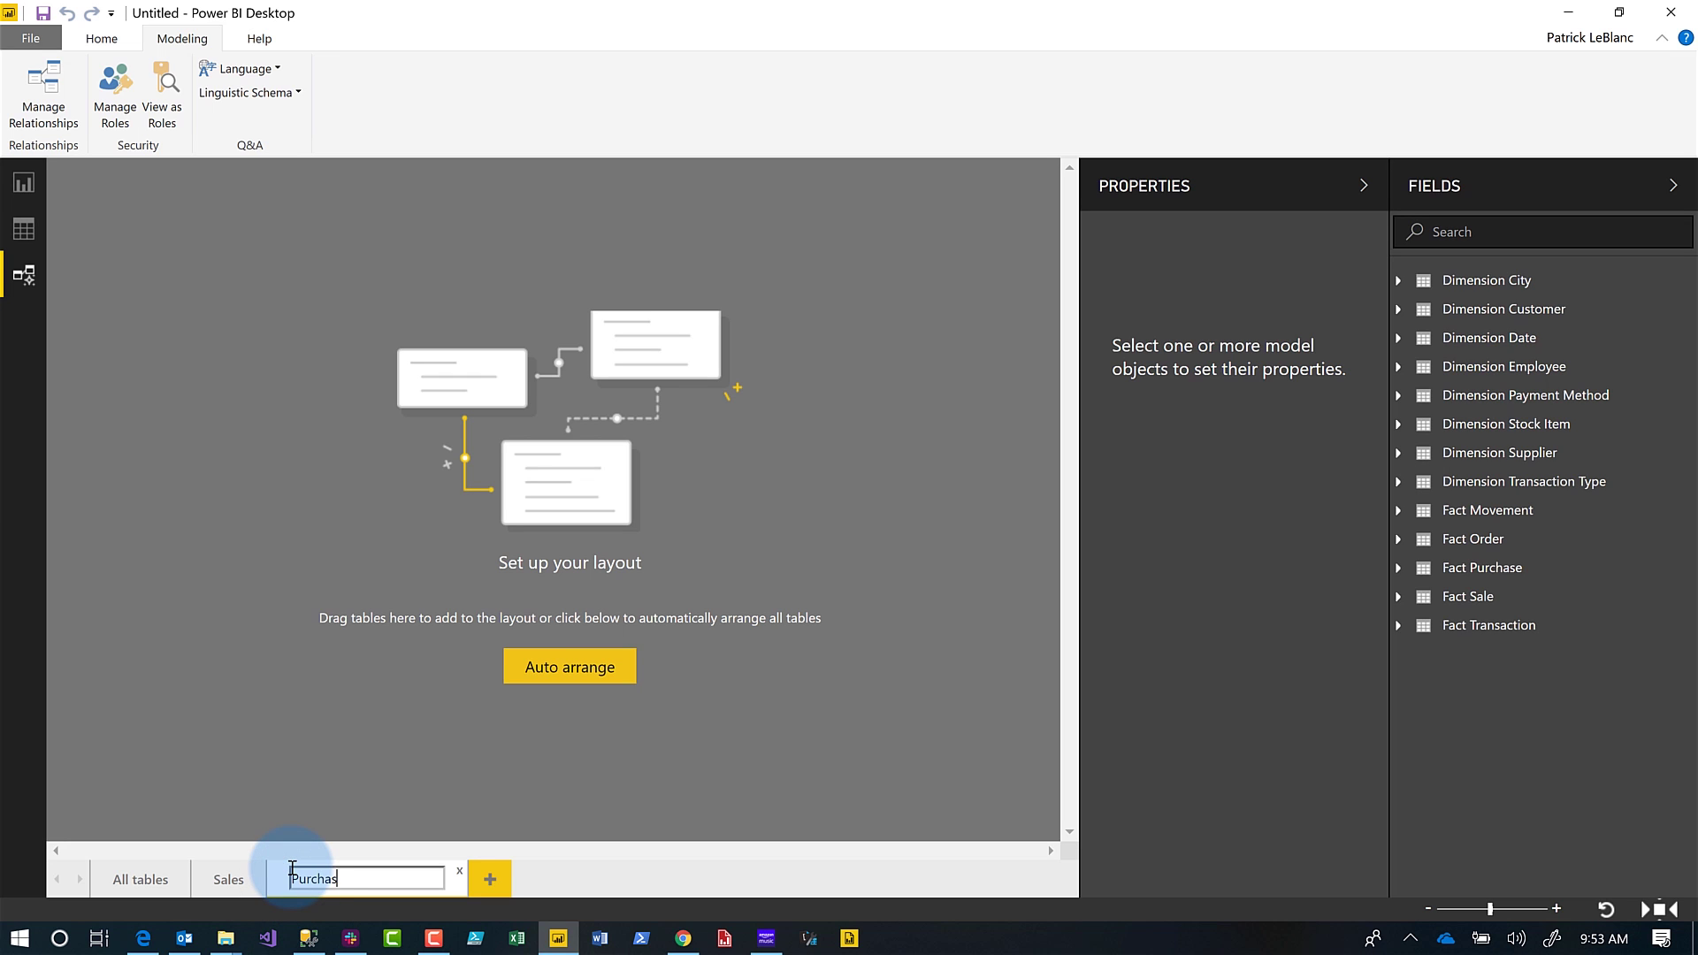
type("e")
key("Return")
Step: Place the Fact Purchase table on the Purchase layout, add its related tables and look over the resulting diagram
left_click_drag(1433, 584, 650, 416)
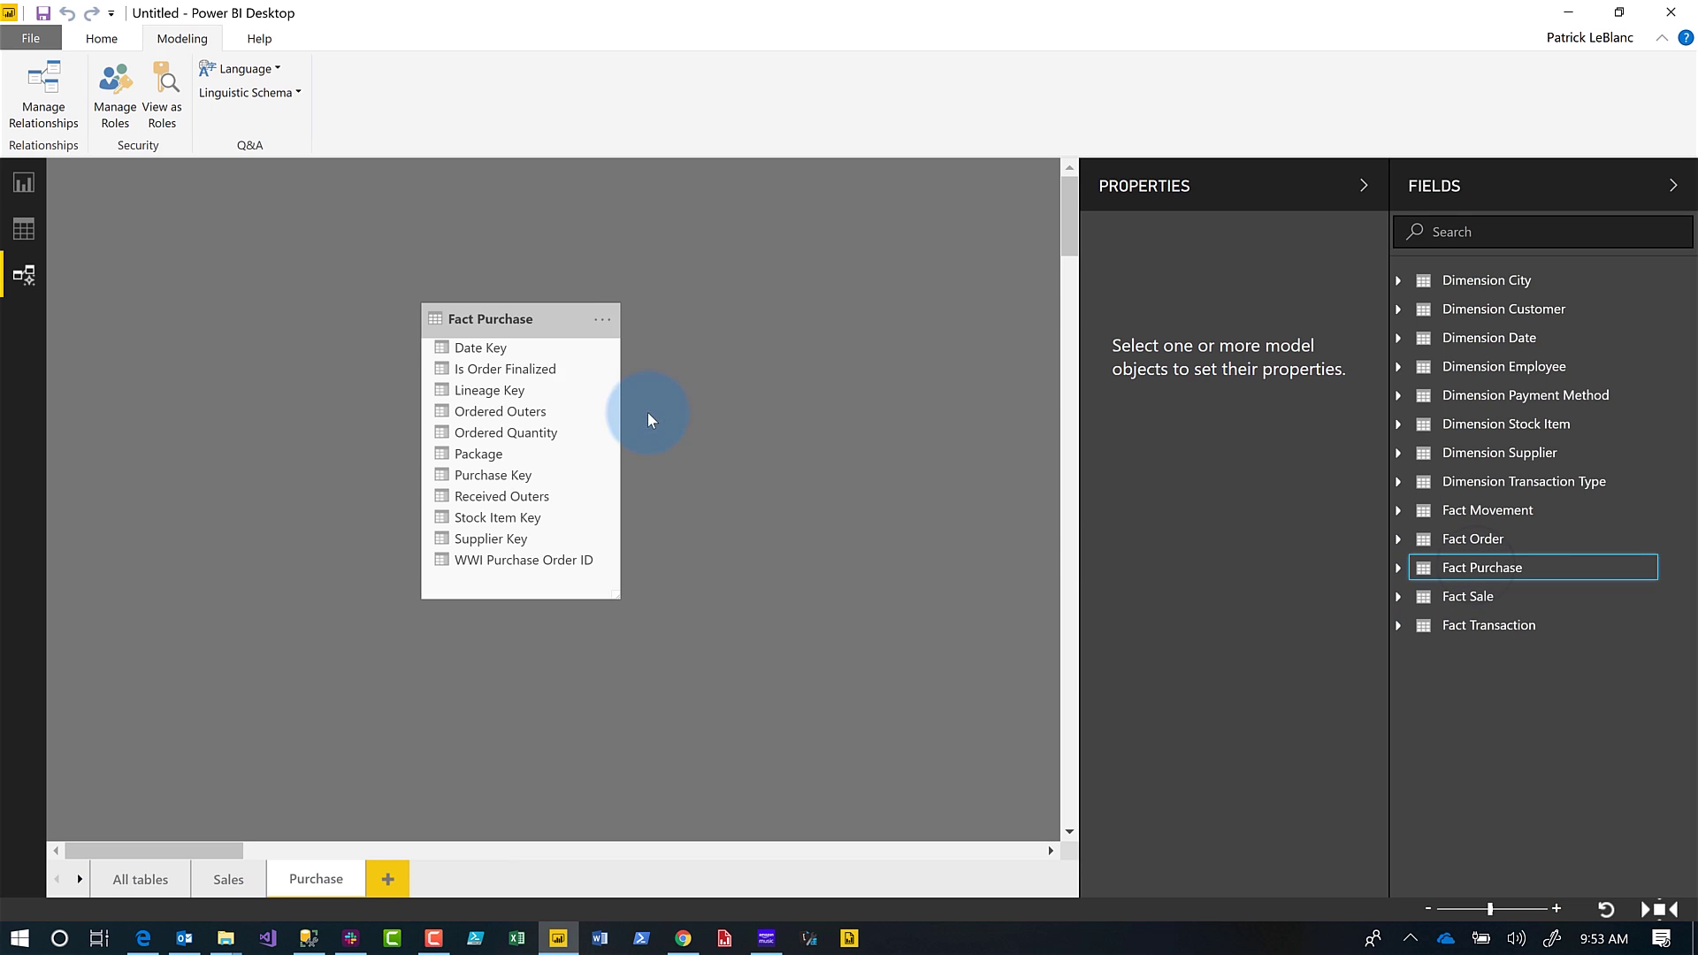
right_click(567, 333)
left_click(731, 299)
left_click(789, 310)
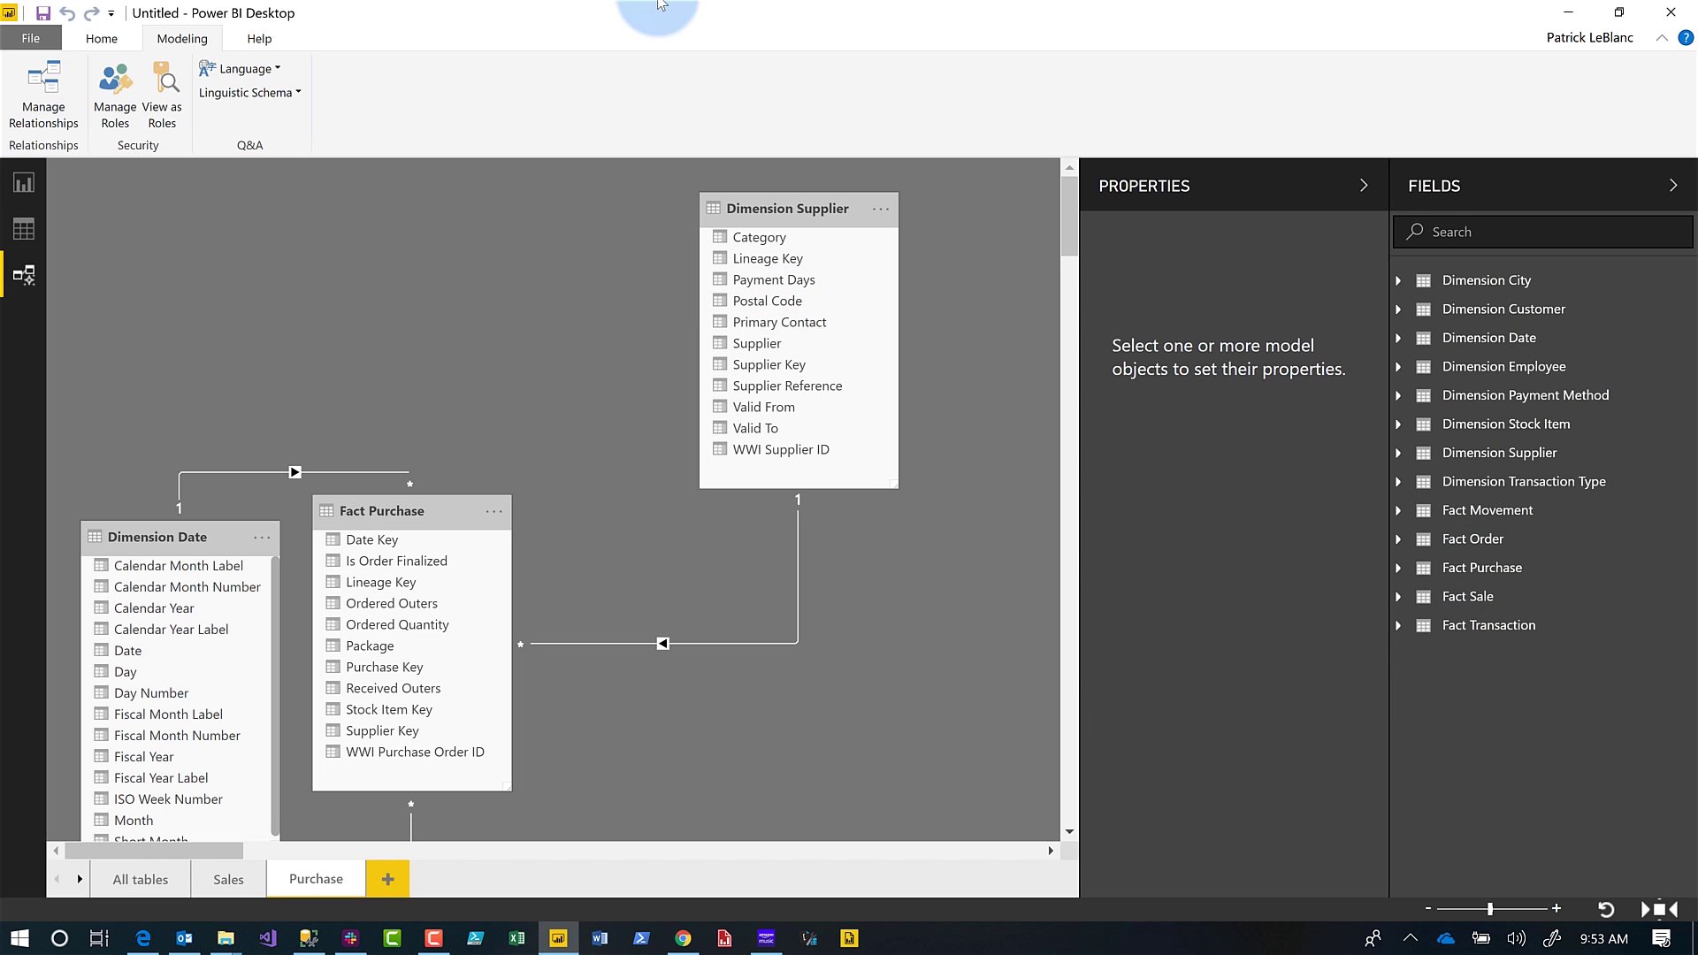
scroll(807, 318, "down", 5)
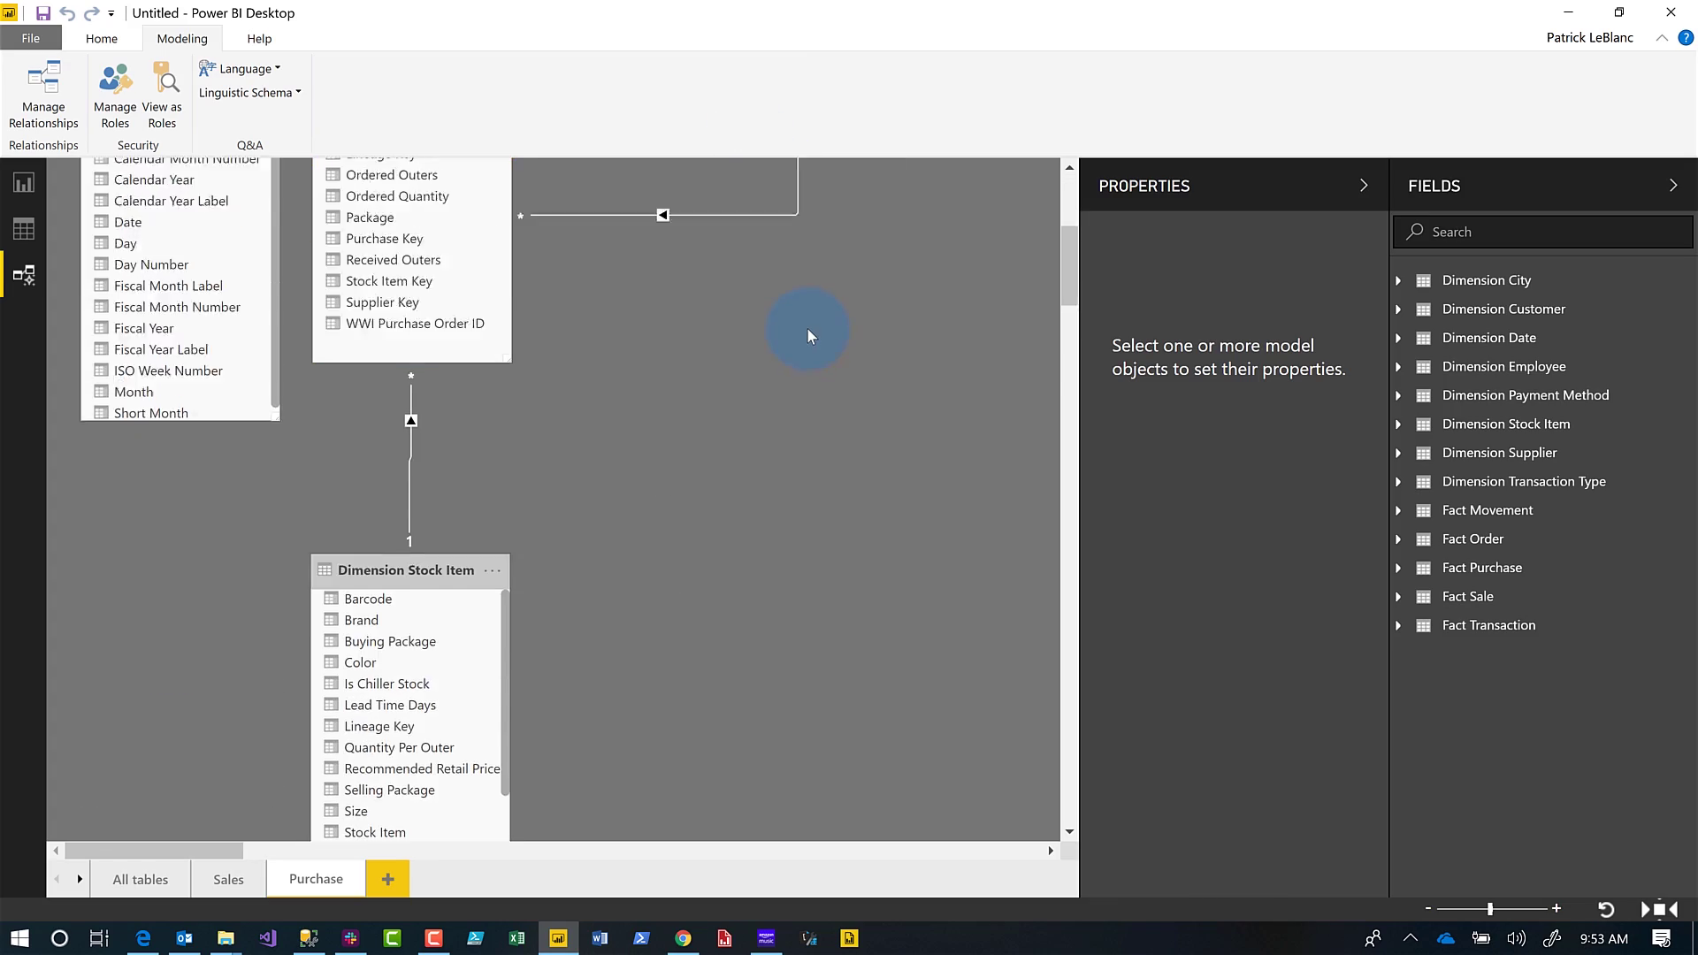